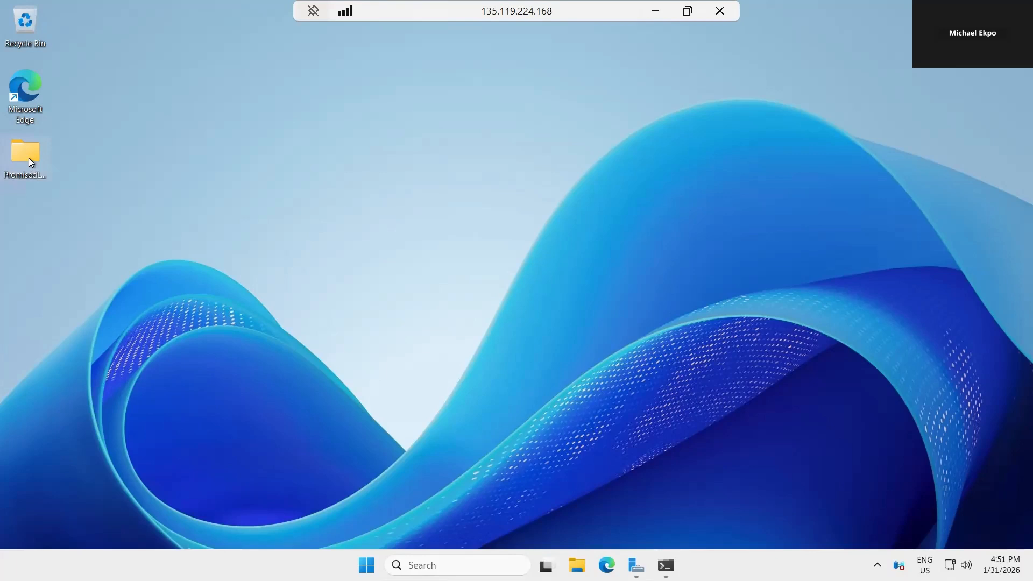
# Open the PromisedLand folder on the desktop and try to open its HR subfolder, declining permanent access.
pyautogui.doubleClick(29, 159)
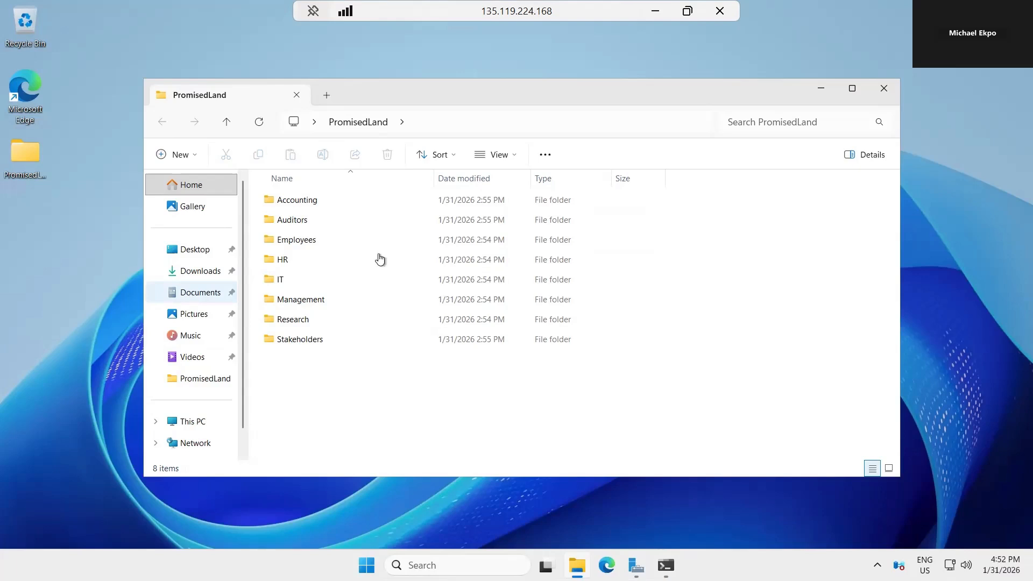
pyautogui.doubleClick(288, 260)
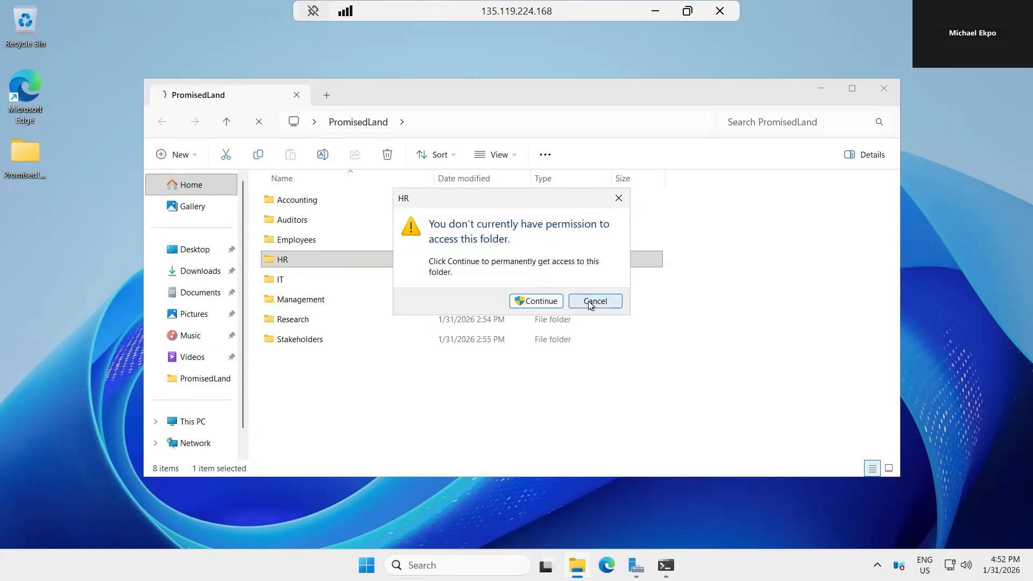
pyautogui.click(589, 302)
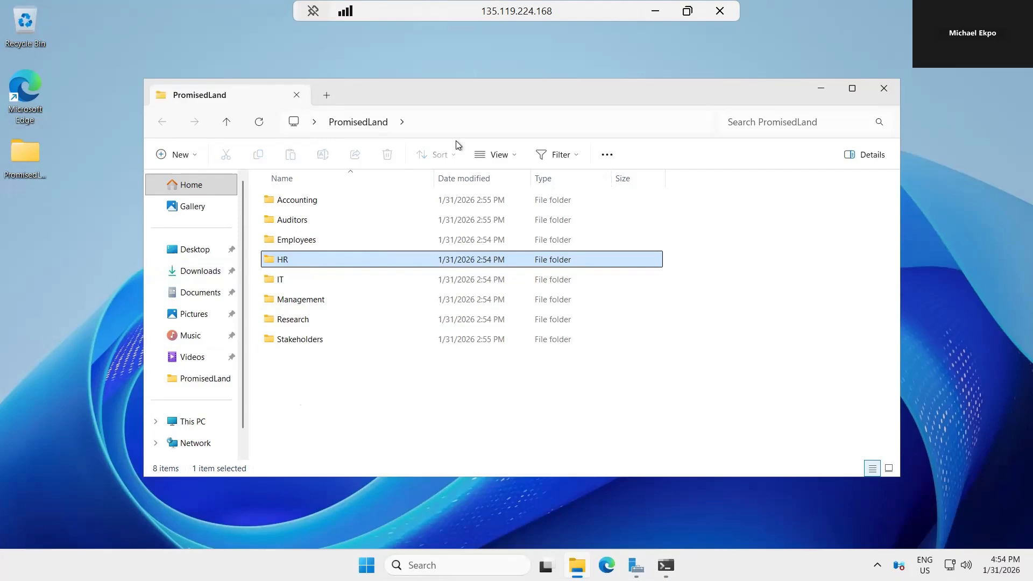
# Review the HR folder's security permissions in its properties, then close them.
pyautogui.rightClick(308, 262)
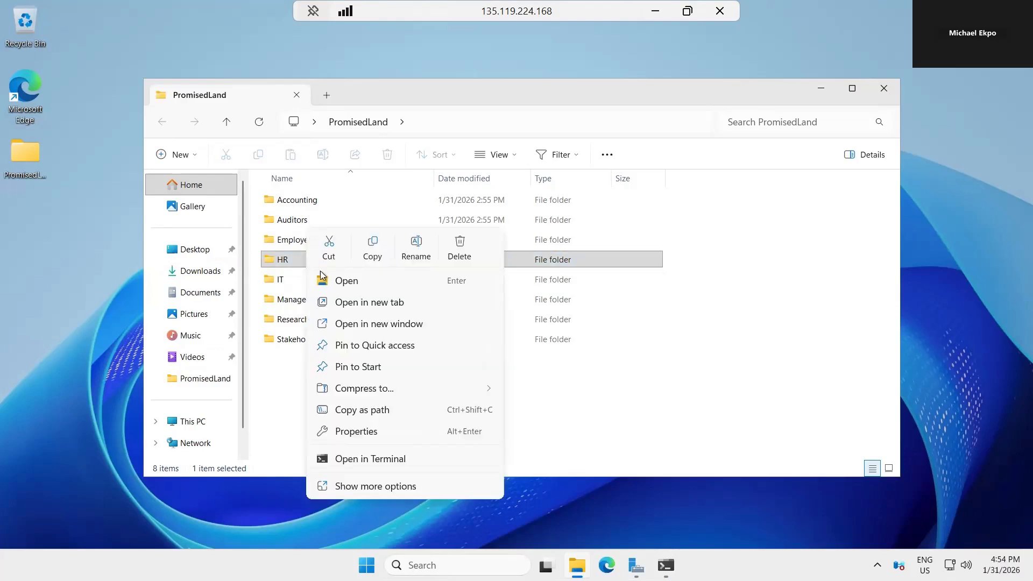
pyautogui.click(349, 432)
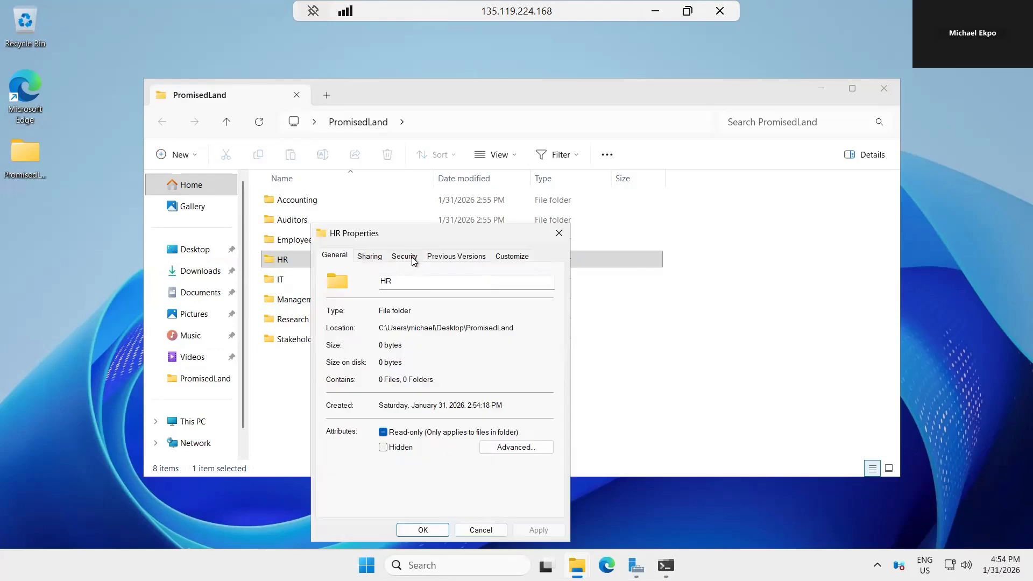
pyautogui.click(407, 257)
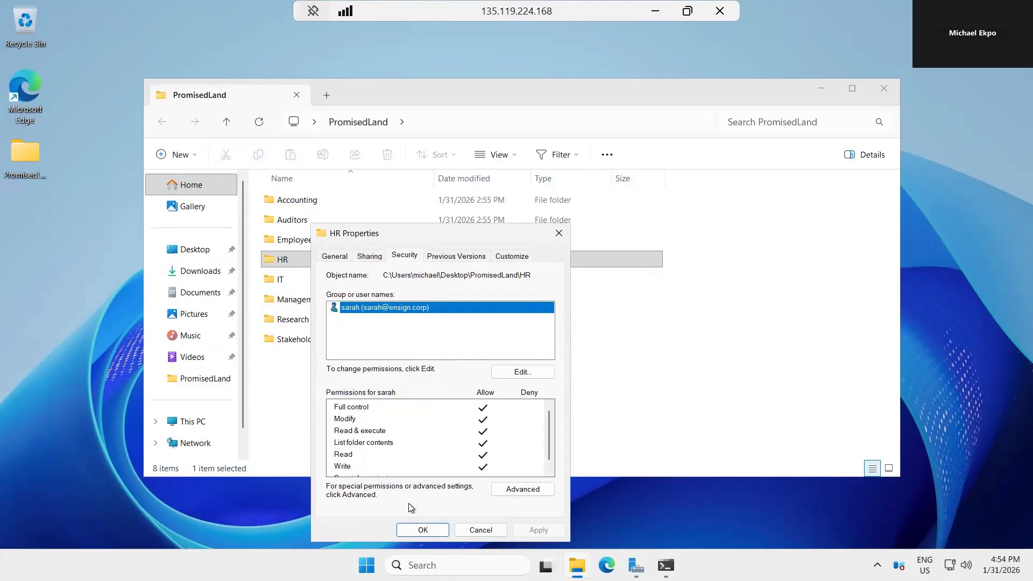
pyautogui.click(403, 529)
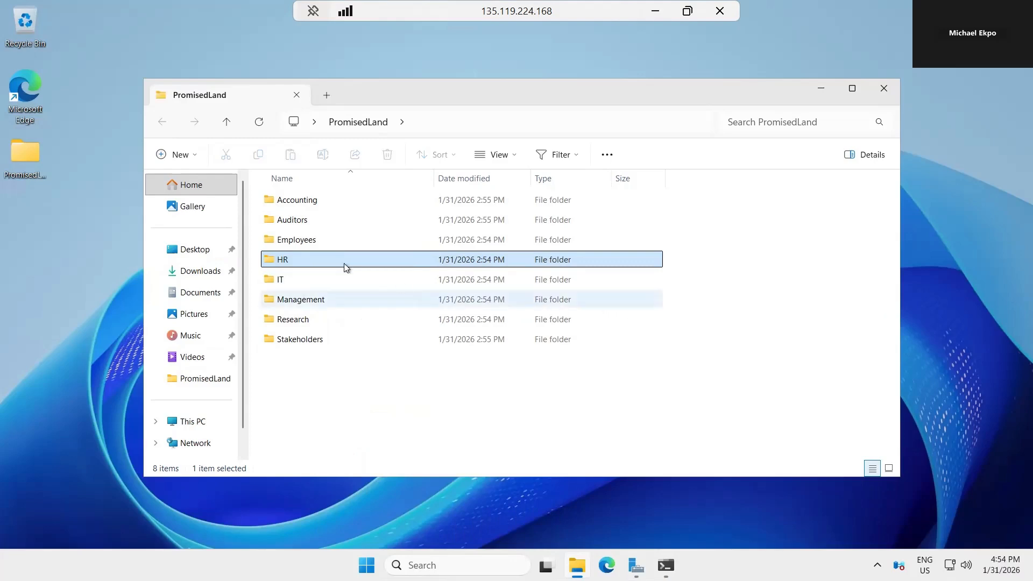
# Review the Research folder's security permissions for both listed users, then close its properties.
pyautogui.click(307, 321)
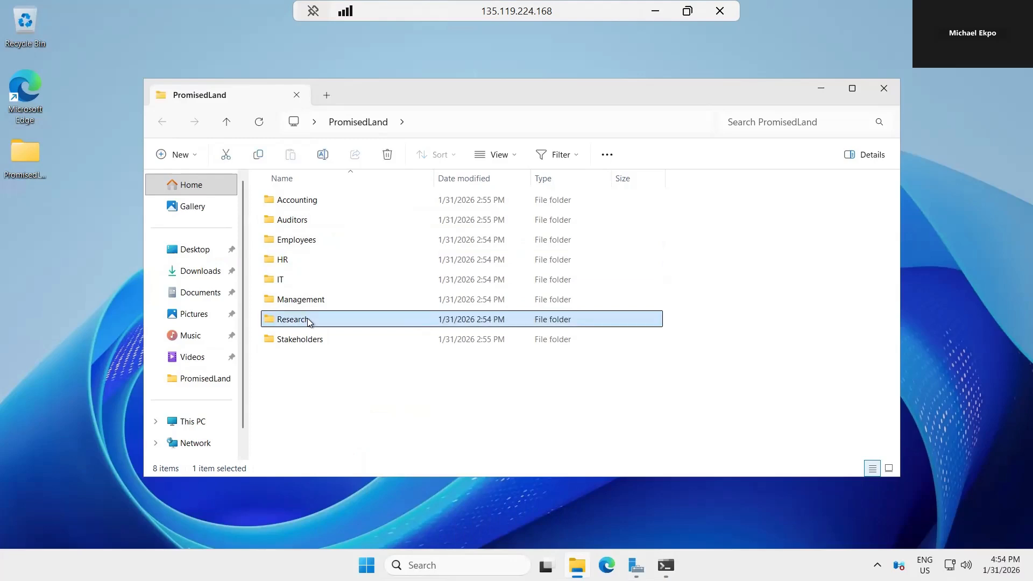
pyautogui.rightClick(309, 320)
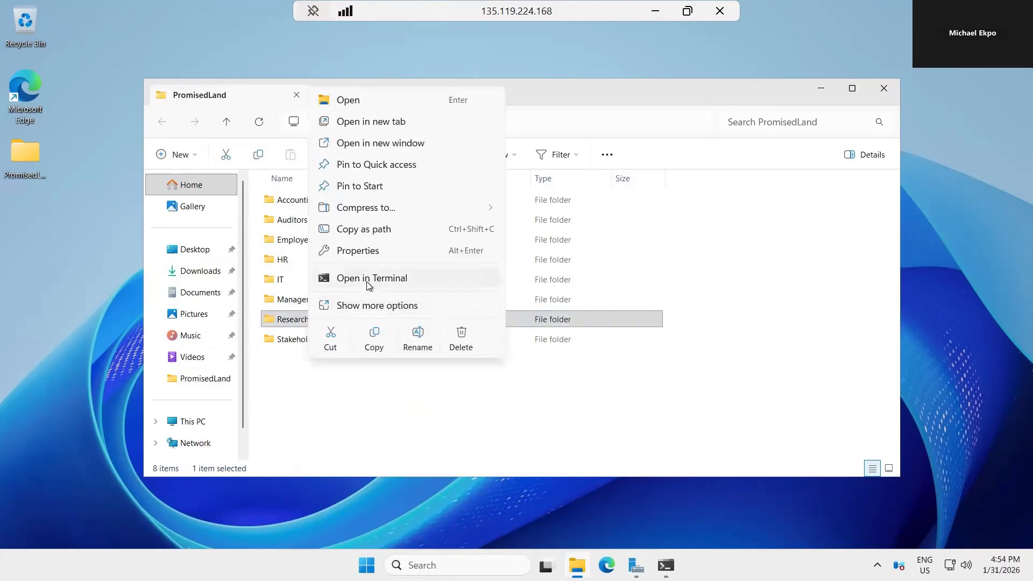
pyautogui.click(358, 250)
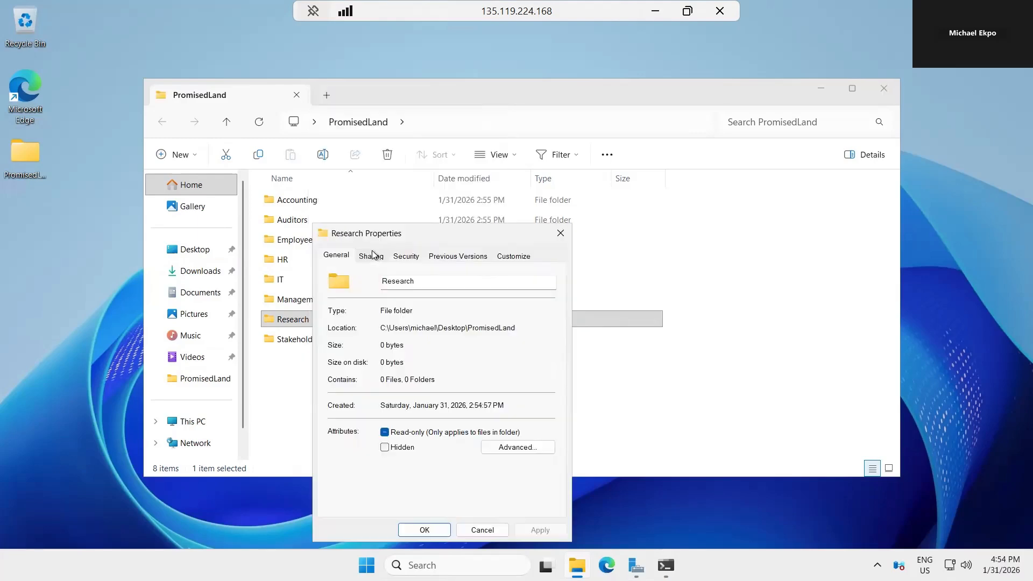
pyautogui.click(407, 257)
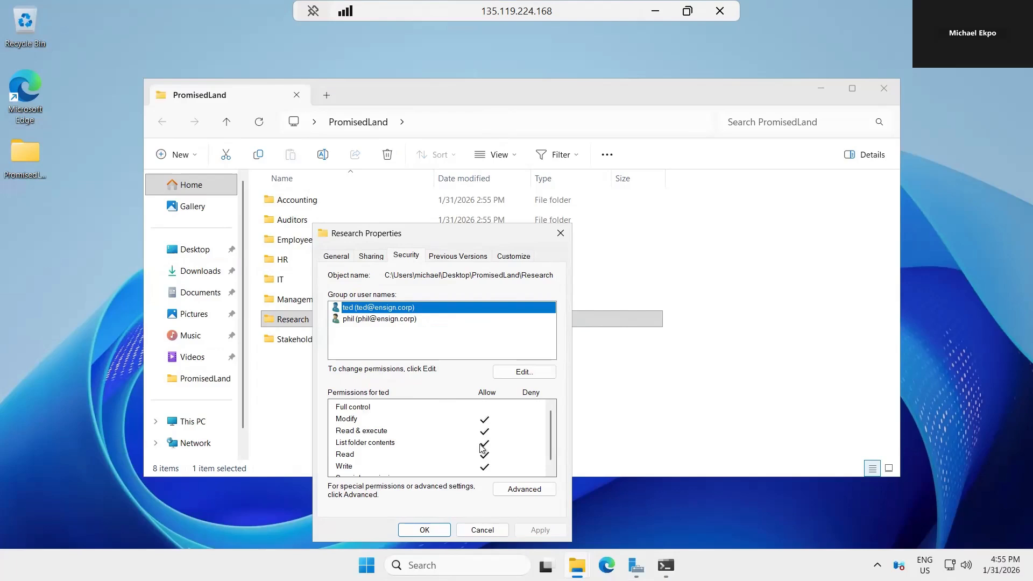
pyautogui.click(376, 320)
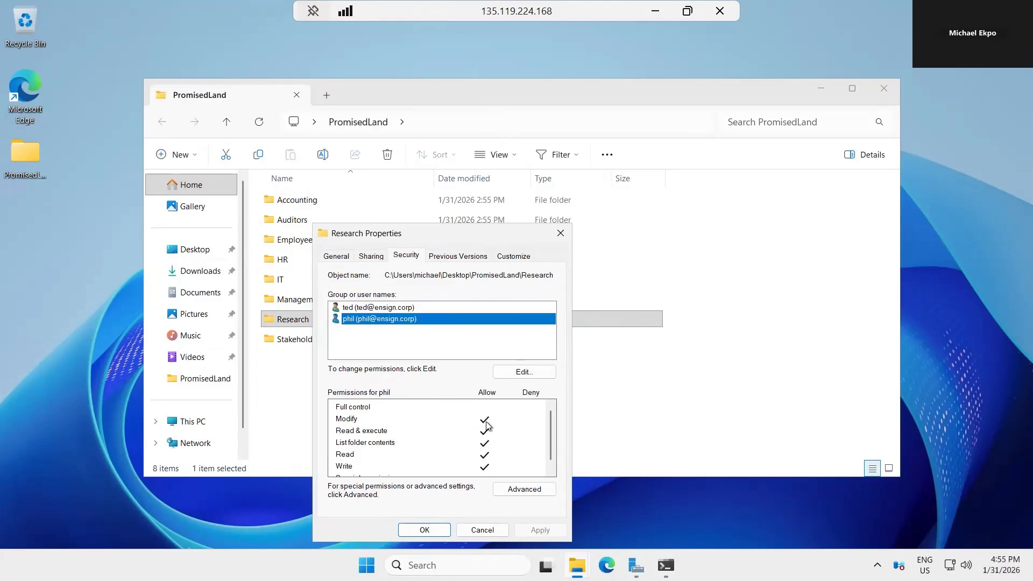
pyautogui.click(422, 530)
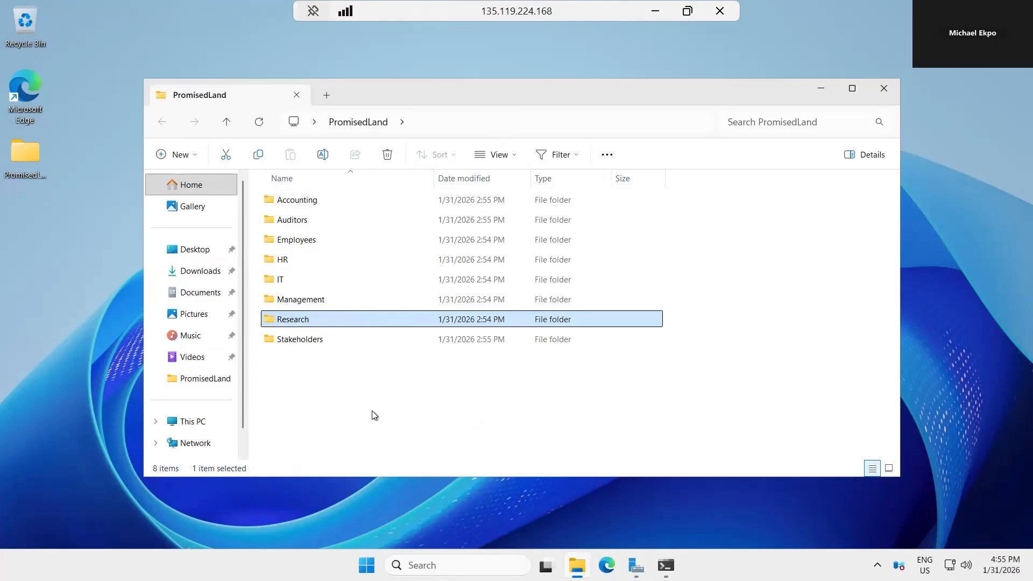
# Check which permissions are assigned on the IT folder and close its properties.
pyautogui.click(289, 280)
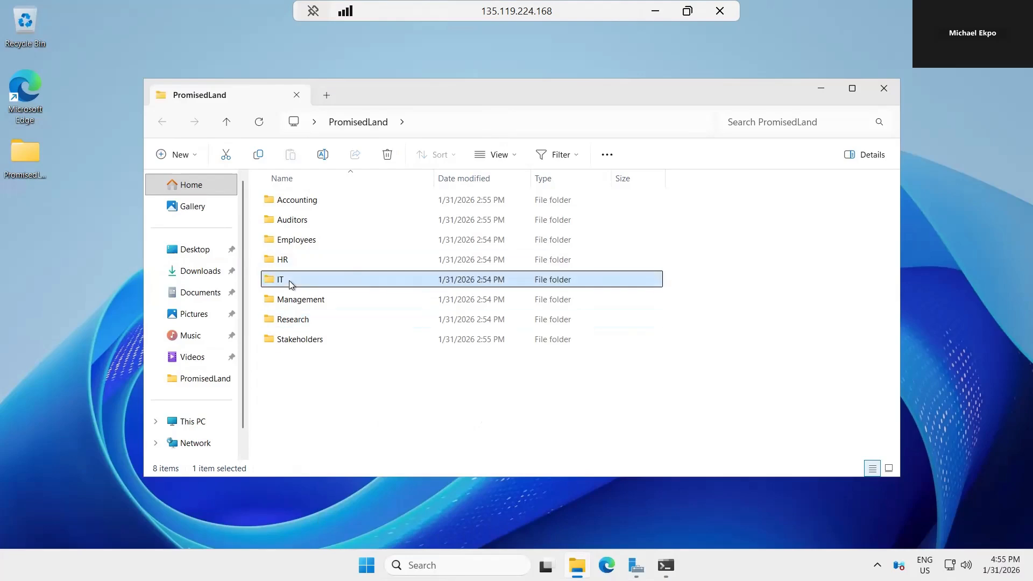
pyautogui.rightClick(289, 284)
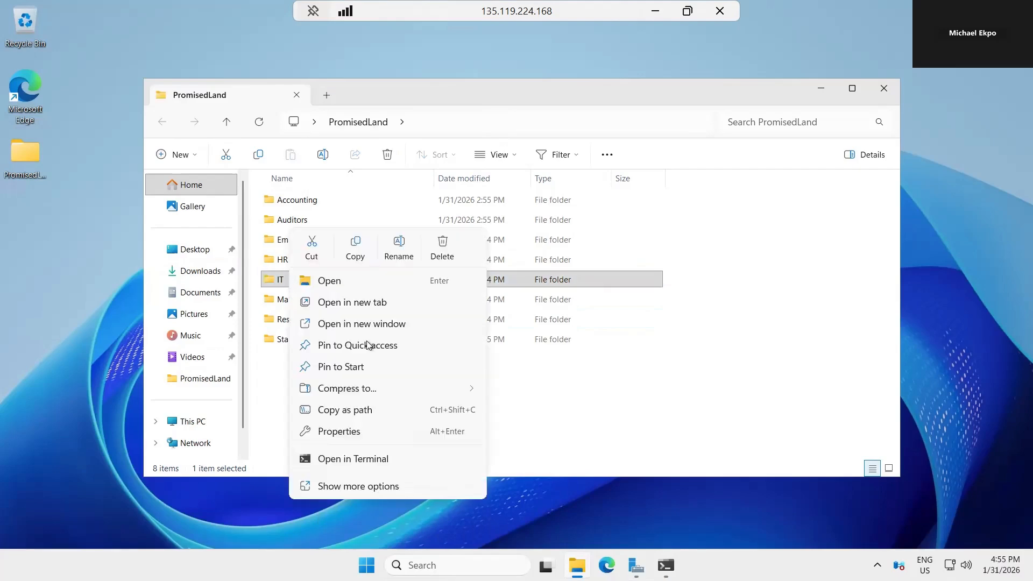
pyautogui.click(342, 433)
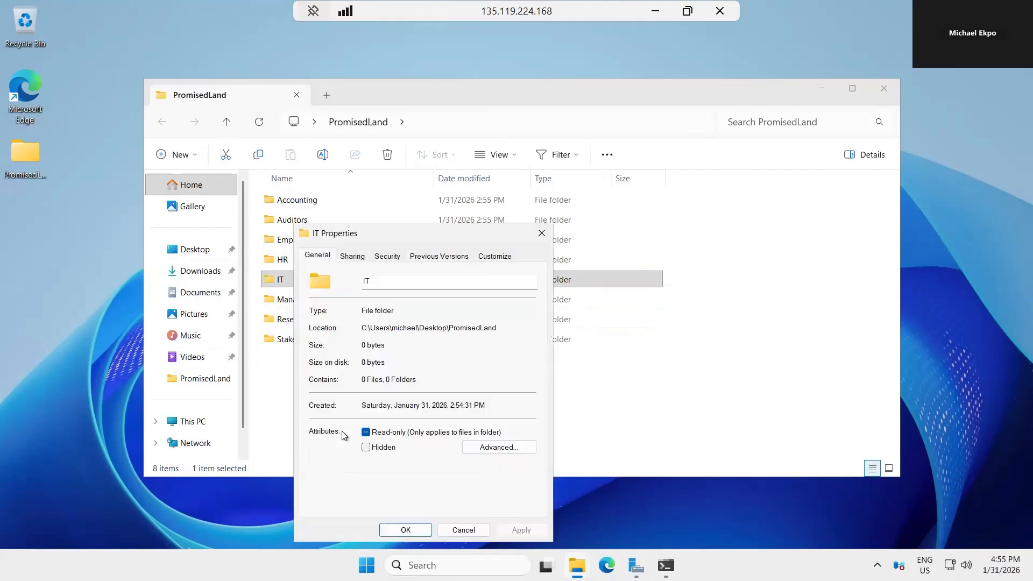
pyautogui.click(387, 257)
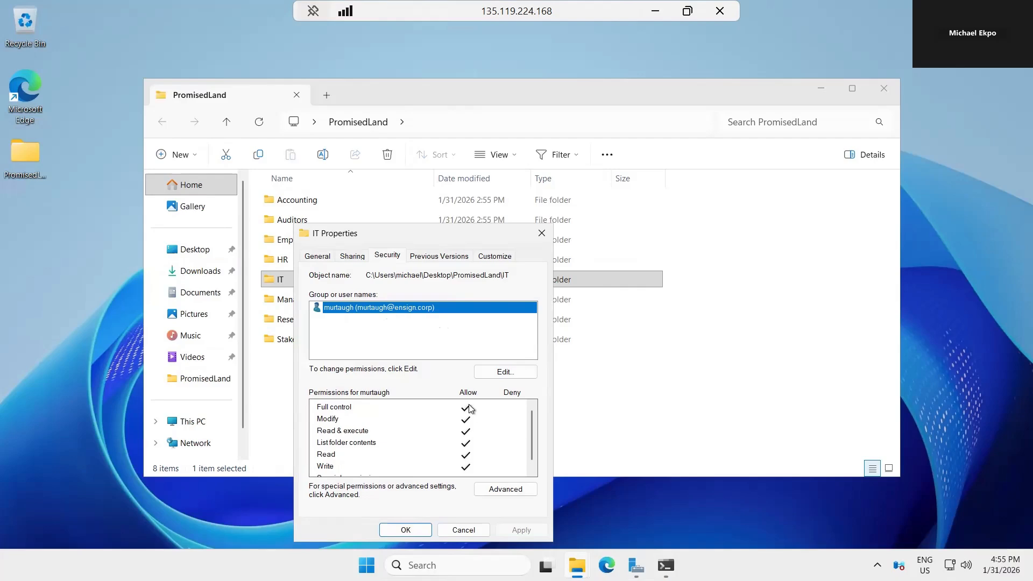
pyautogui.click(405, 531)
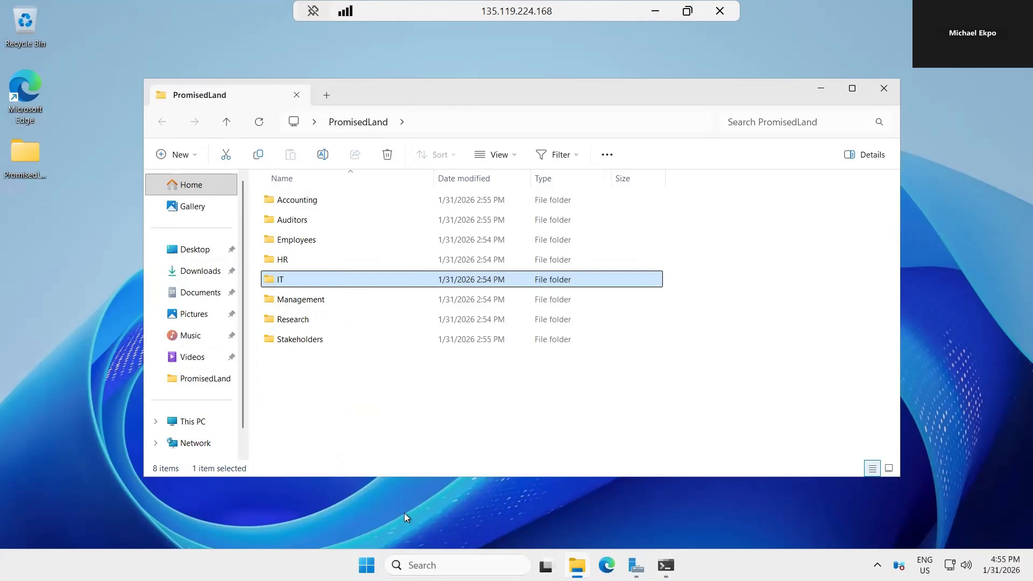
# Inspect the Stakeholders folder's security permissions for each of the three listed users, then close its properties.
pyautogui.rightClick(312, 342)
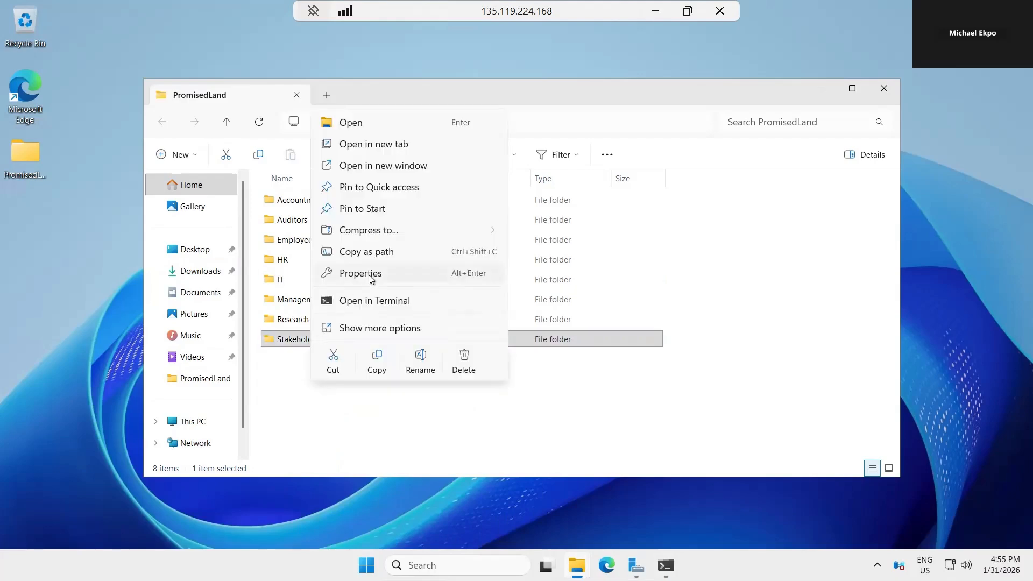
pyautogui.click(371, 275)
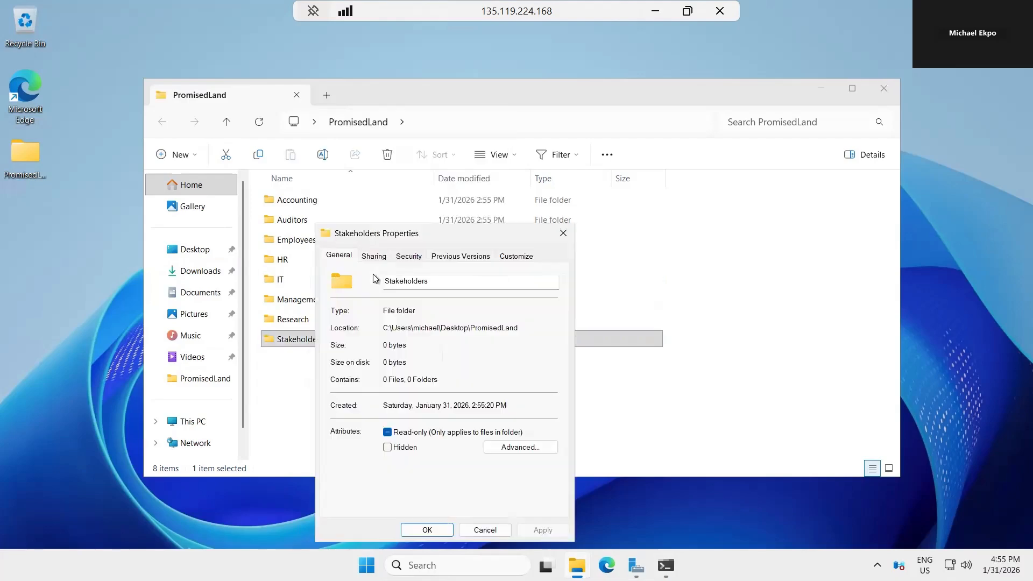
pyautogui.click(411, 260)
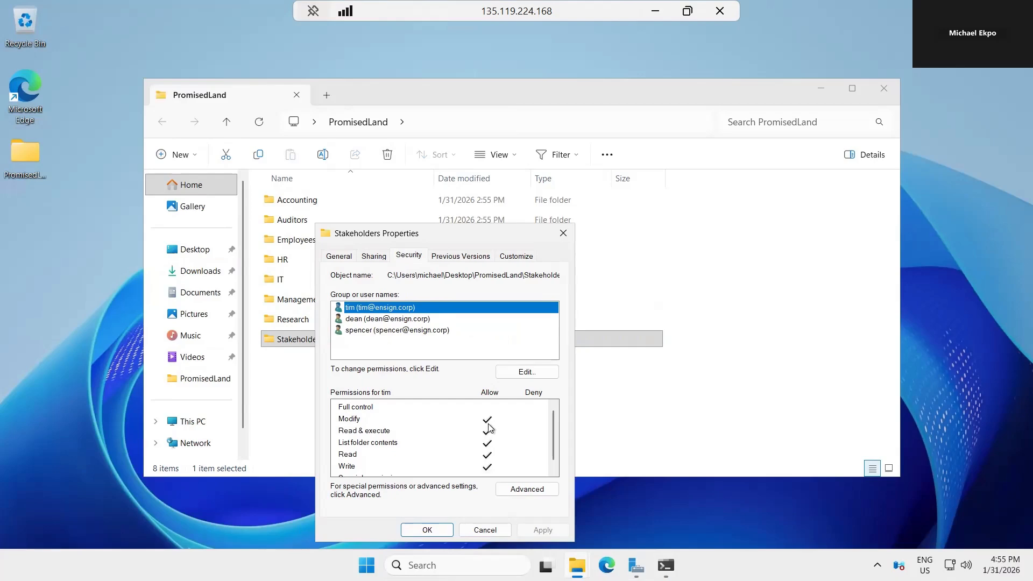
pyautogui.click(404, 319)
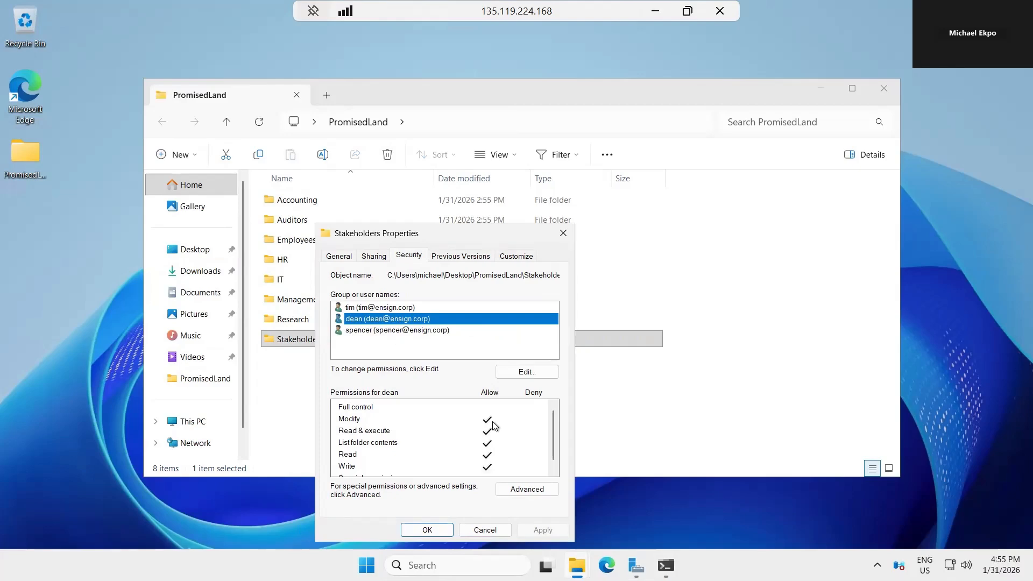
pyautogui.click(399, 330)
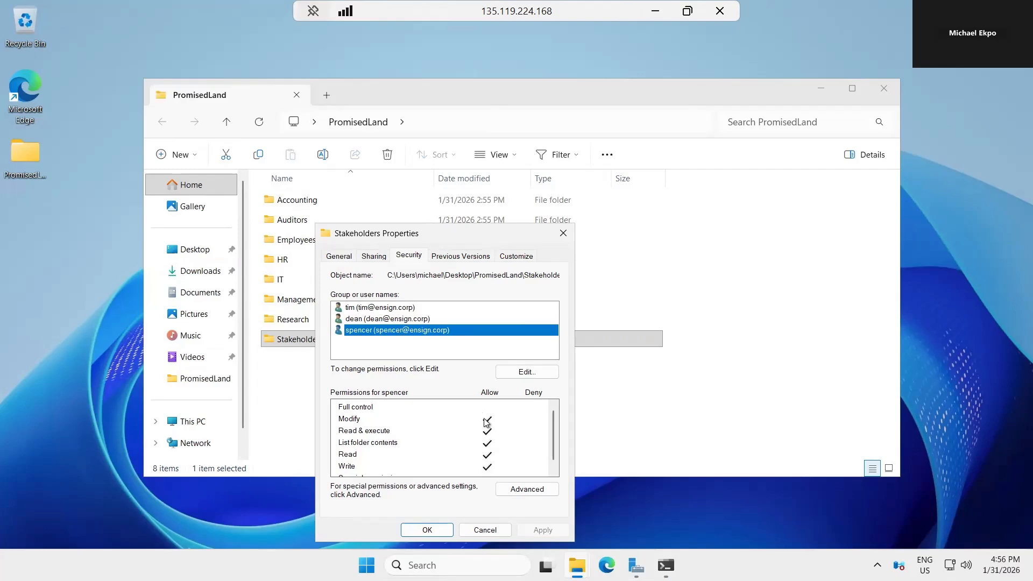
pyautogui.click(426, 530)
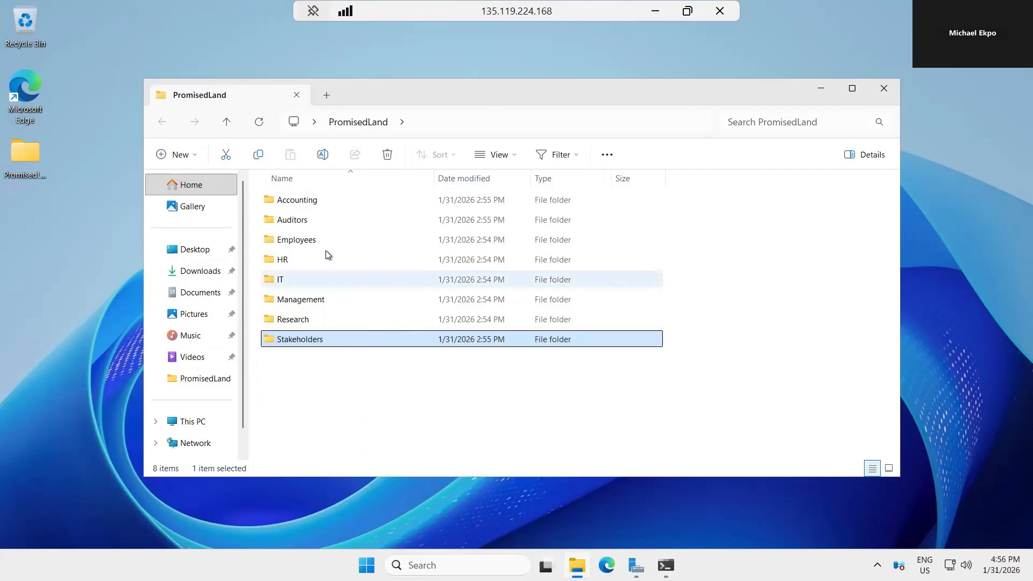
# Examine the Management folder's security permissions for the first two listed users, then close its properties.
pyautogui.click(309, 301)
pyautogui.rightClick(310, 301)
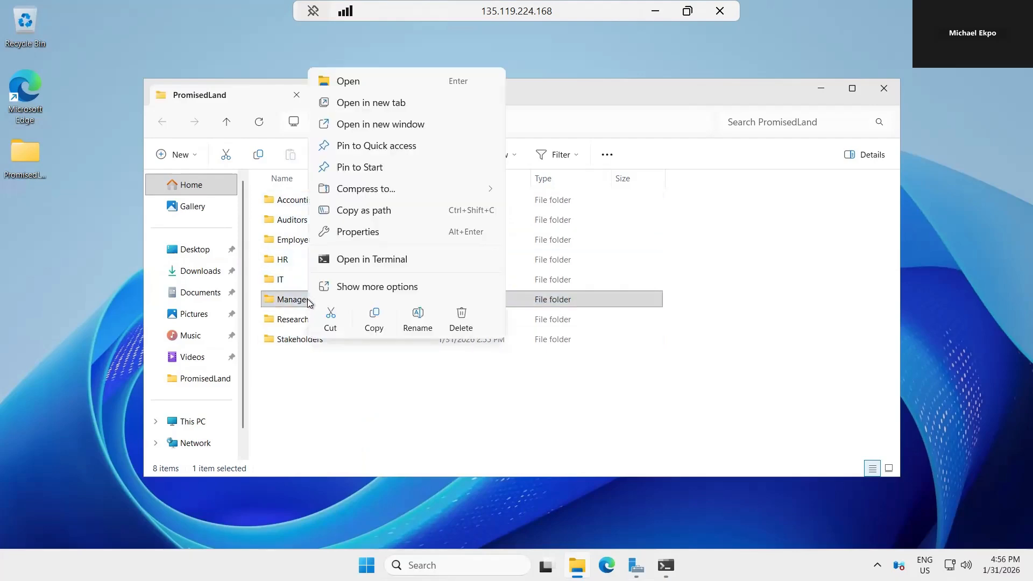
pyautogui.click(380, 237)
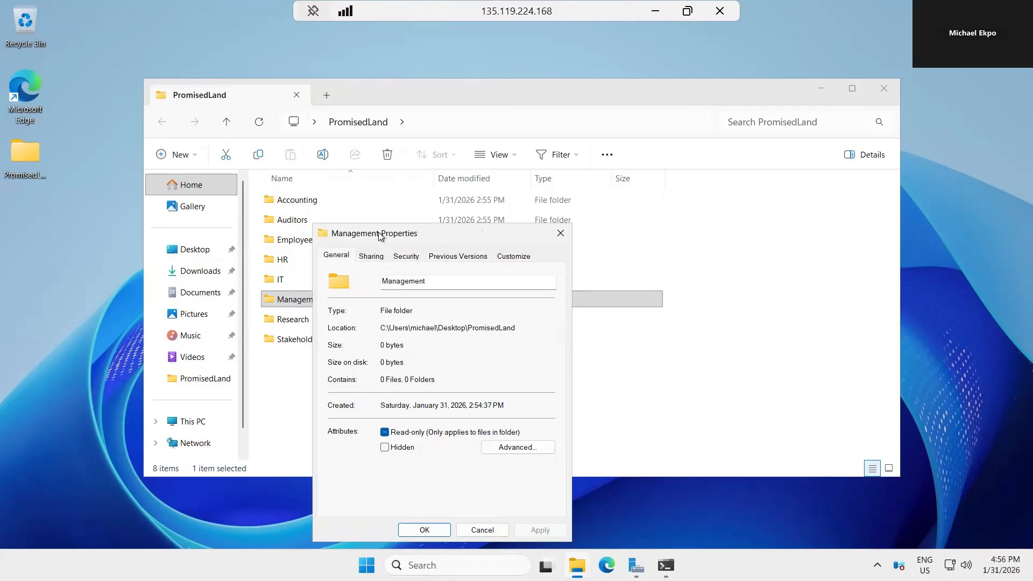
pyautogui.click(410, 257)
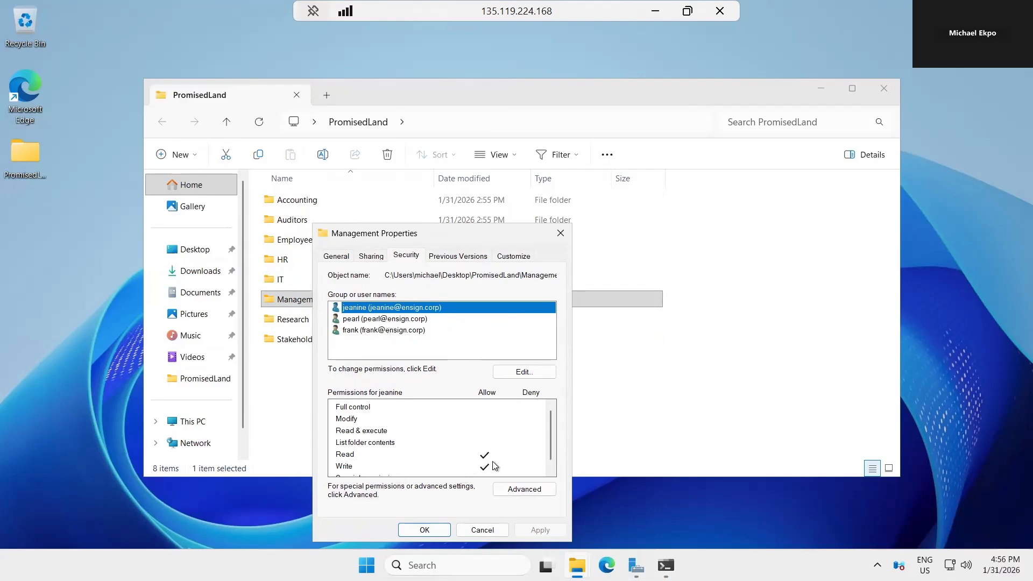
pyautogui.click(375, 321)
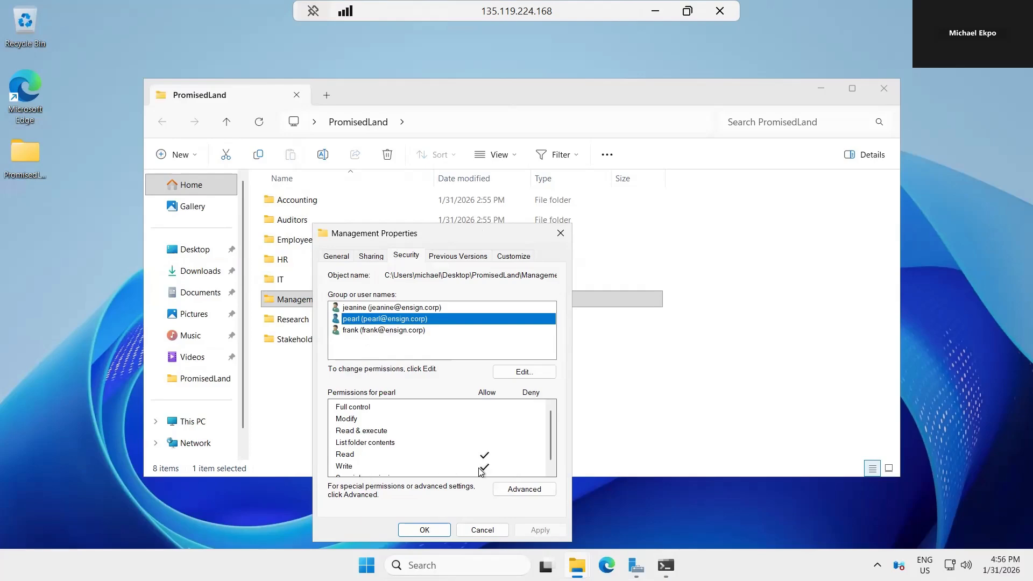
pyautogui.click(425, 530)
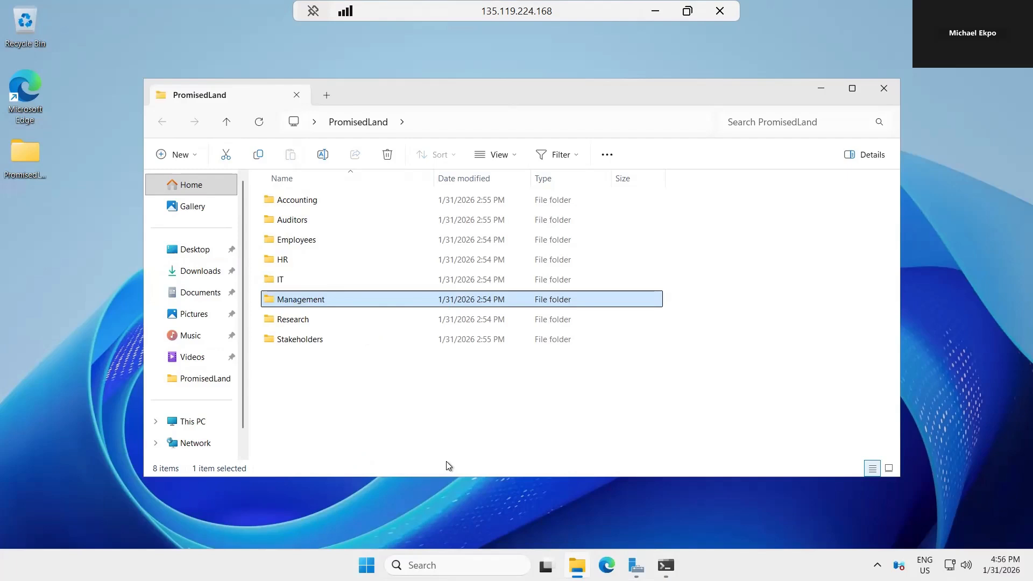
# Review the parent PromisedLand folder's permissions for Everyone and the individual user, and view its advanced security settings without changing them.
pyautogui.rightClick(311, 220)
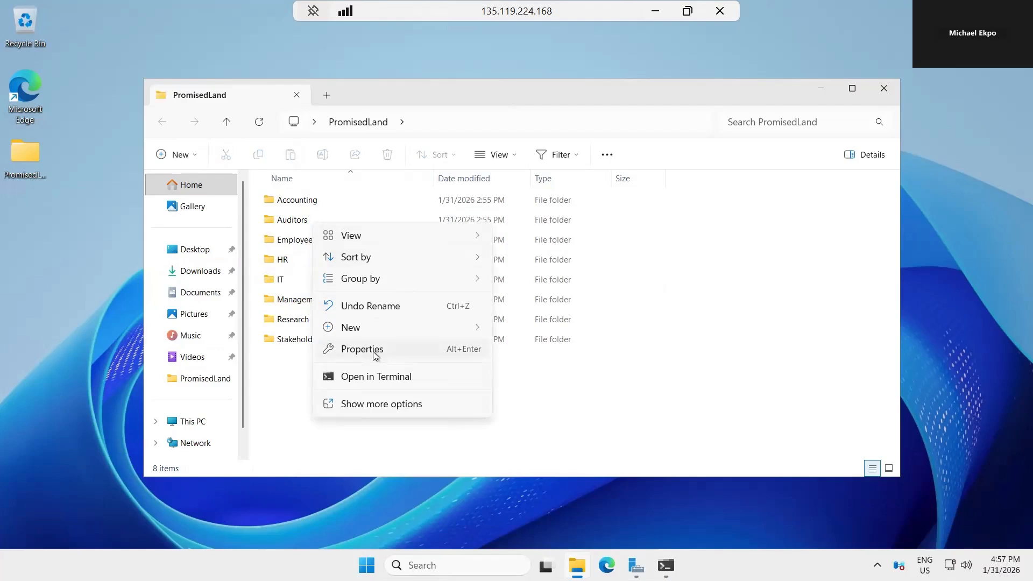
pyautogui.click(362, 349)
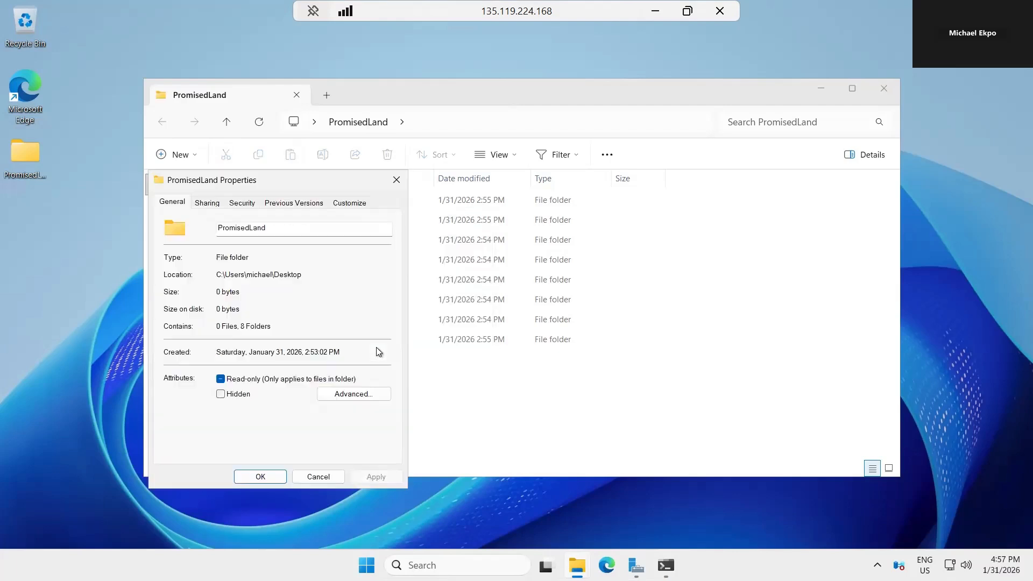
pyautogui.click(243, 204)
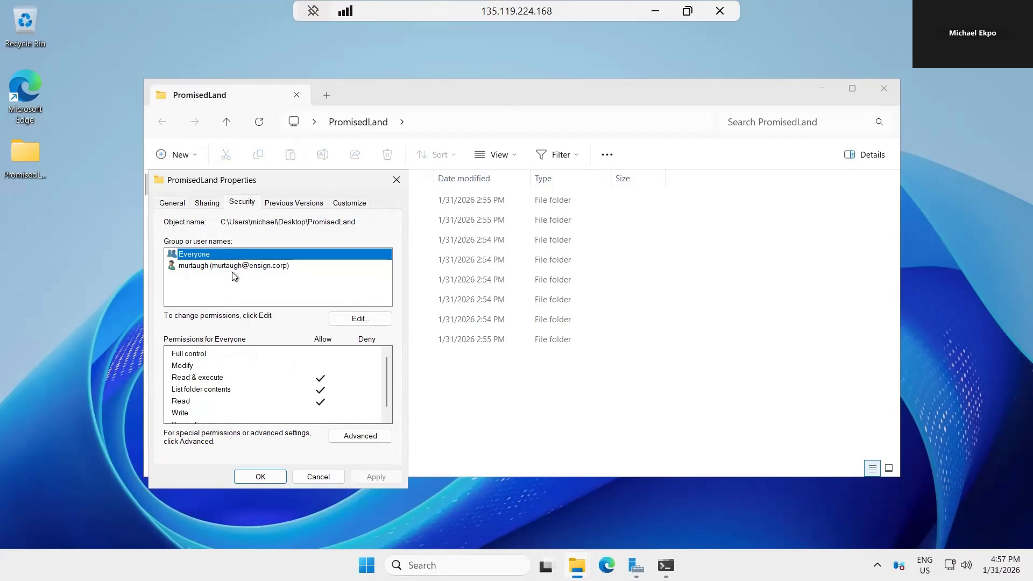
pyautogui.click(245, 267)
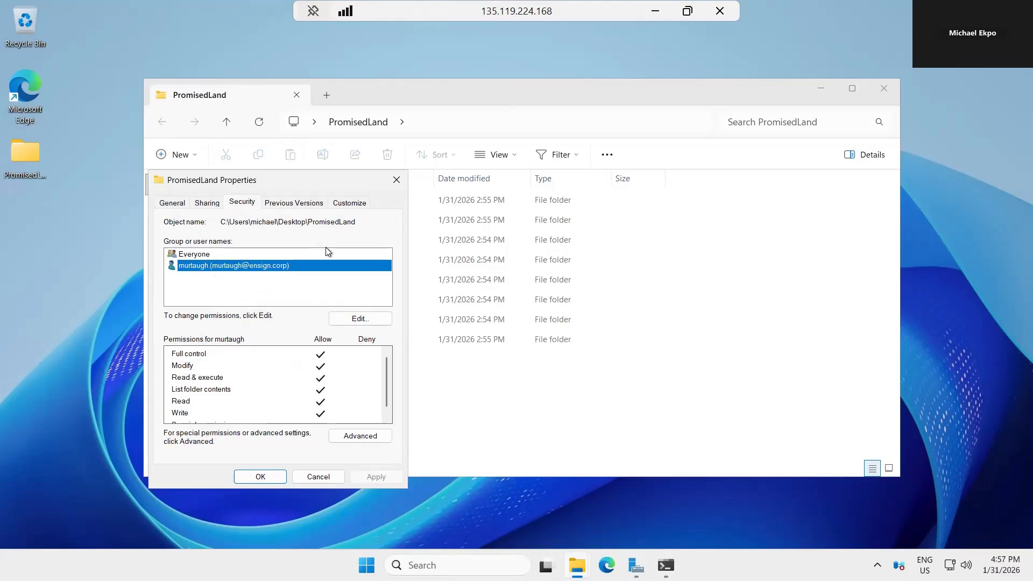
pyautogui.click(364, 436)
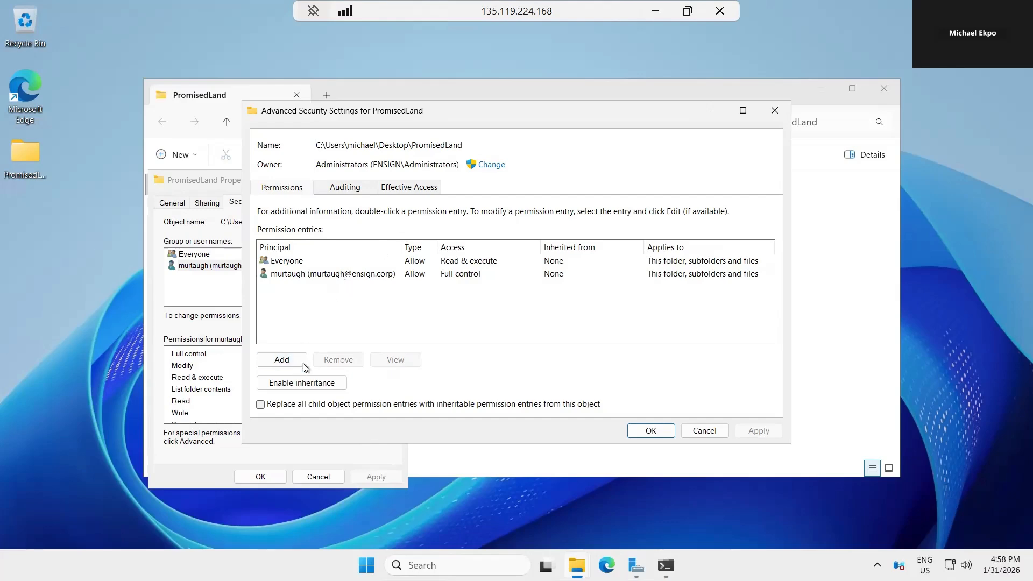
pyautogui.click(698, 431)
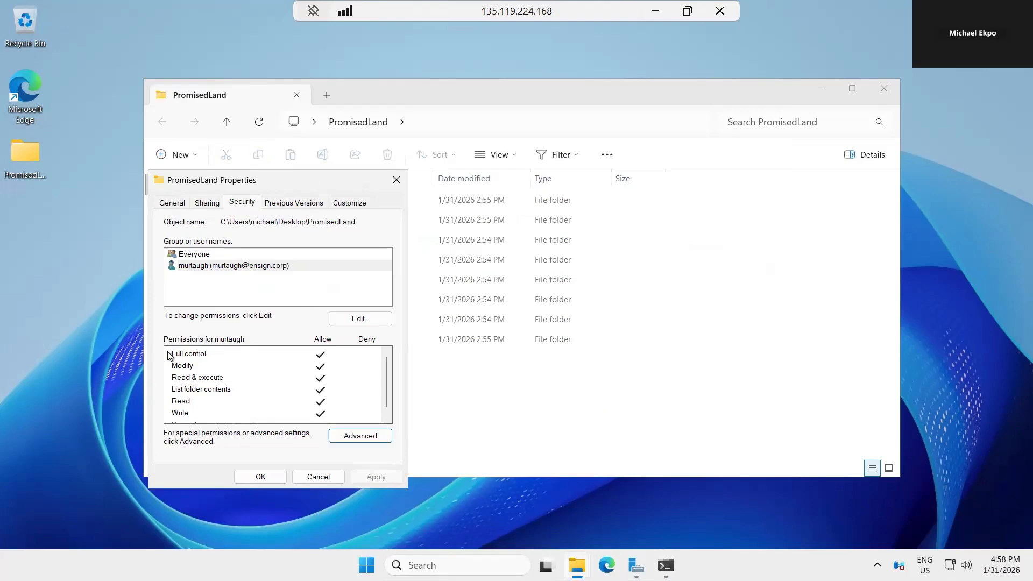
# Review the Everyone group's permissions on the PromisedLand folder and close its properties without changes.
pyautogui.click(210, 255)
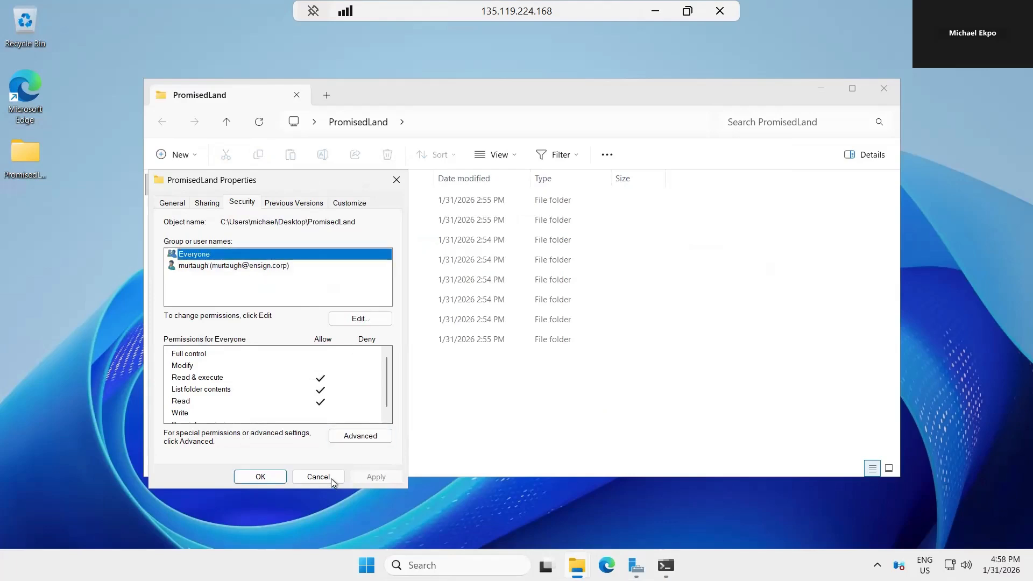
pyautogui.click(315, 477)
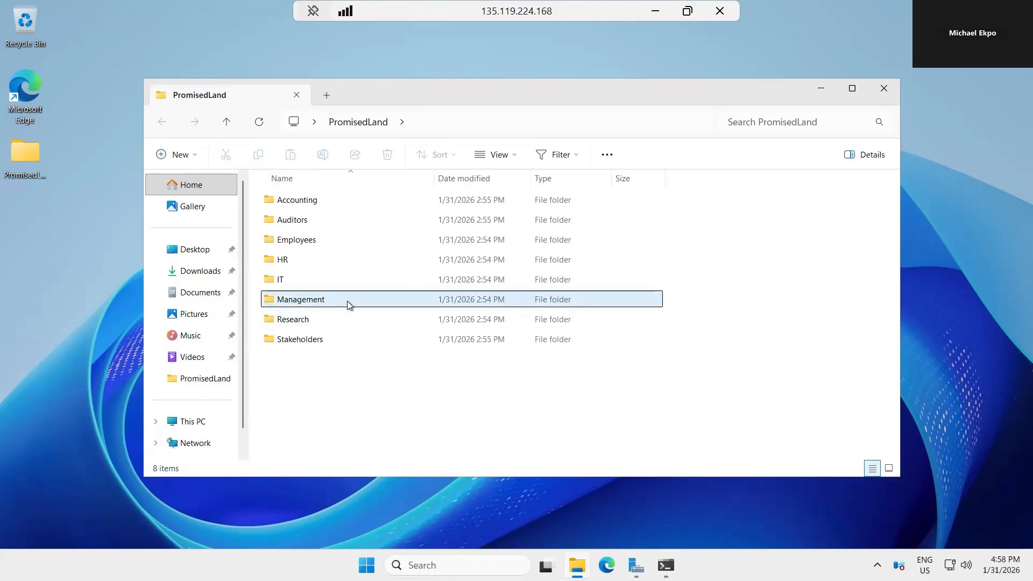
# Inspect the Auditors folder's security permissions for Everyone and the listed individual user.
pyautogui.moveTo(313, 321)
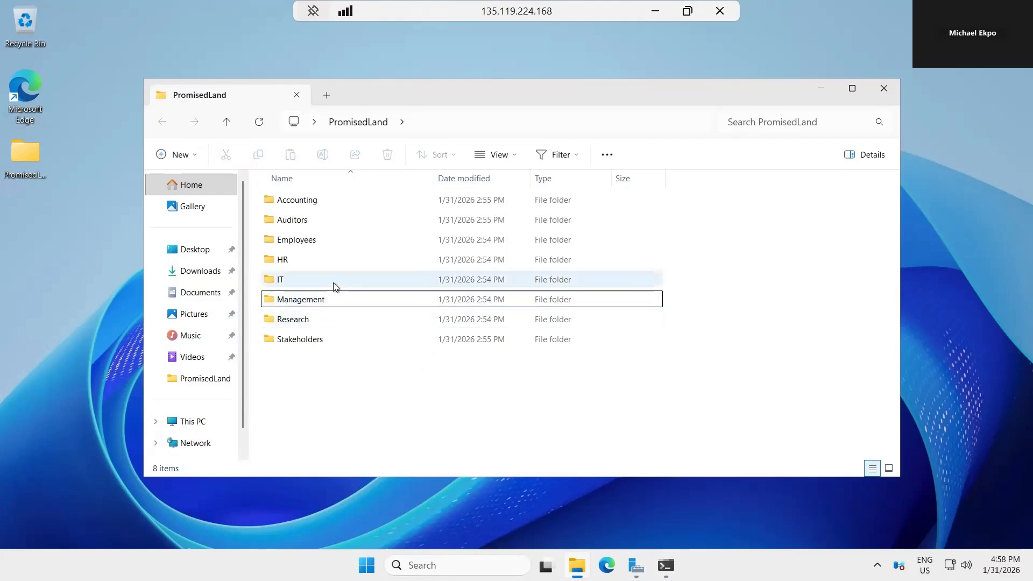
pyautogui.click(326, 219)
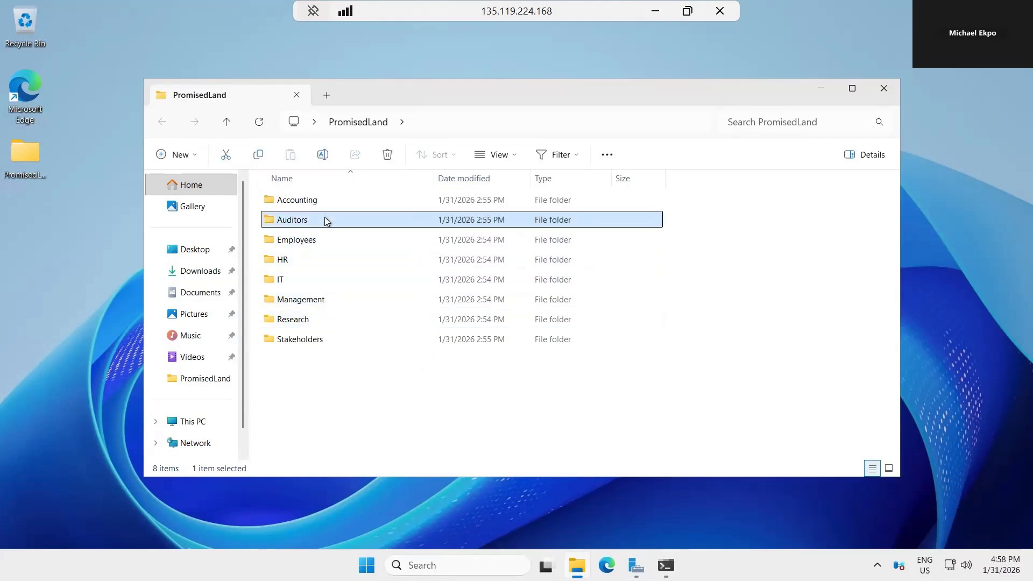
pyautogui.rightClick(324, 217)
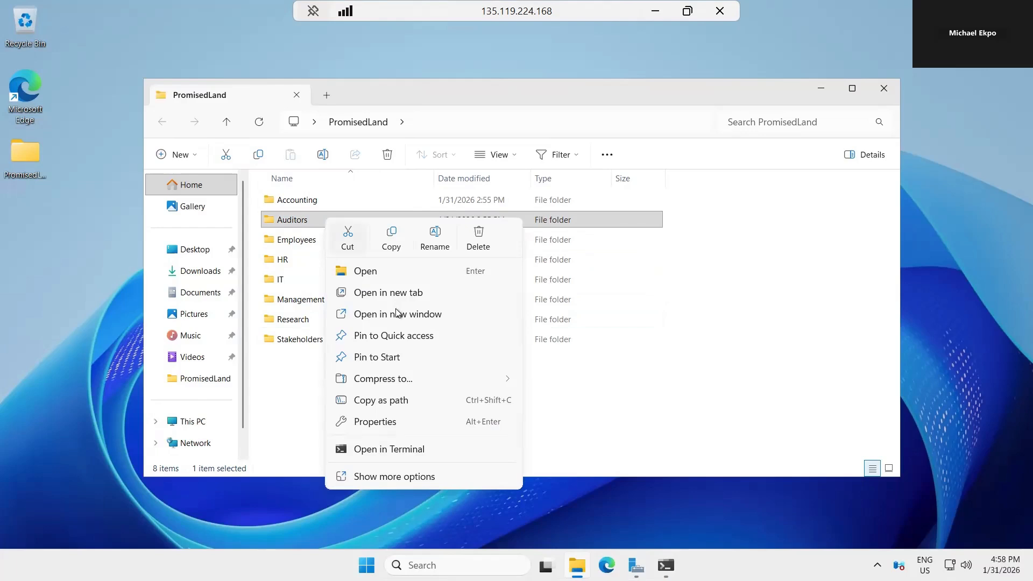
pyautogui.click(373, 422)
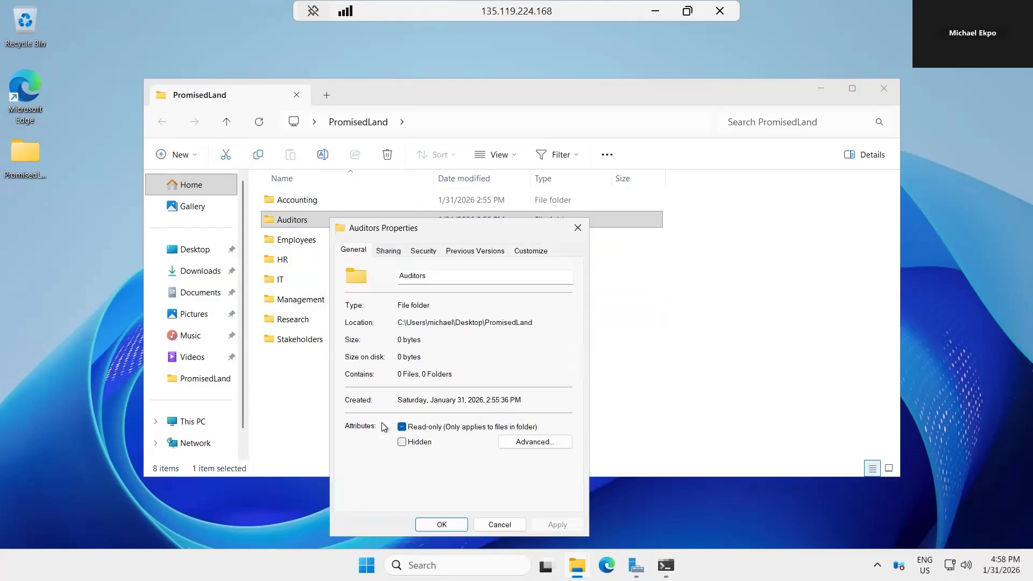
pyautogui.click(423, 251)
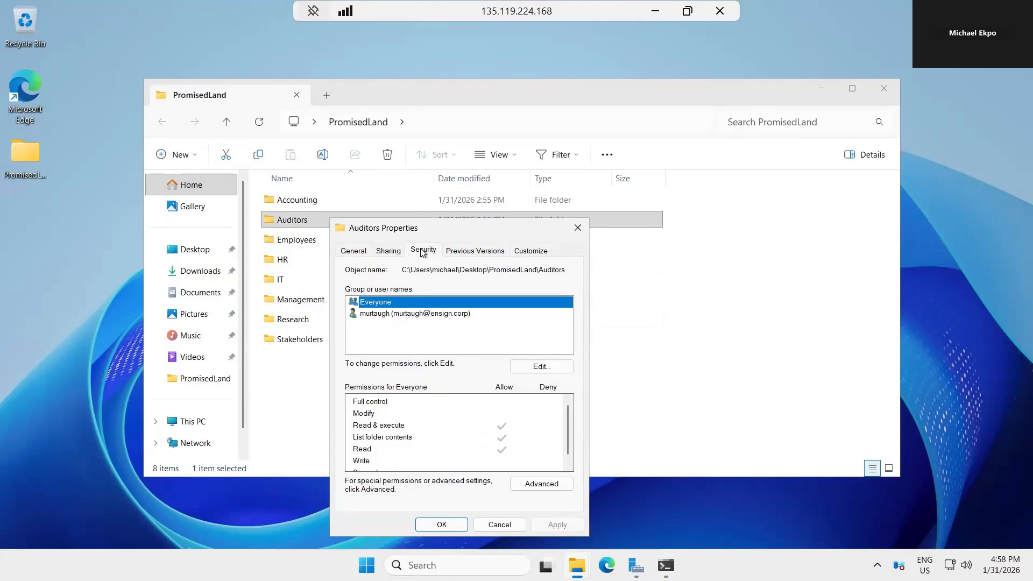
pyautogui.click(415, 314)
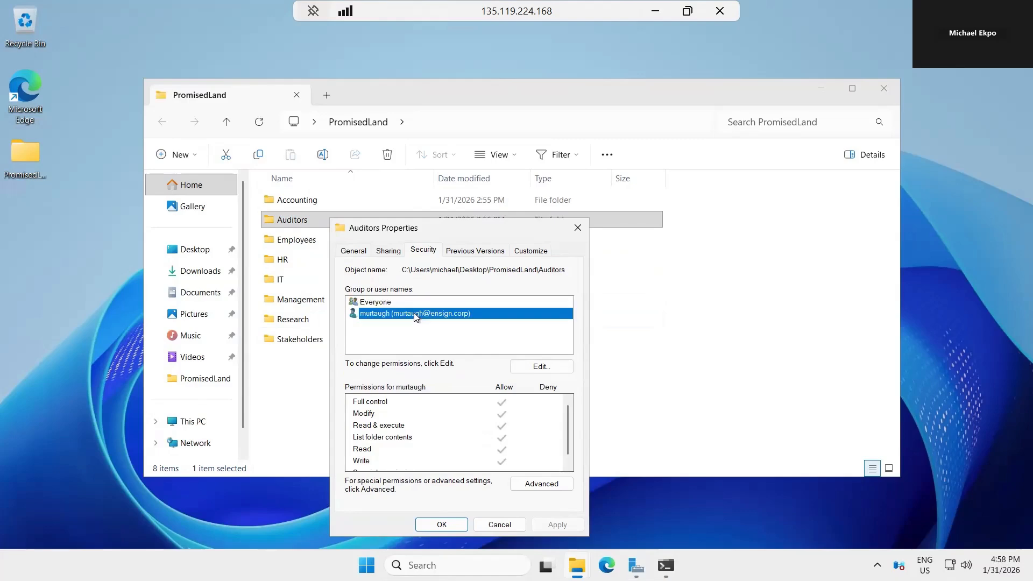
pyautogui.click(408, 304)
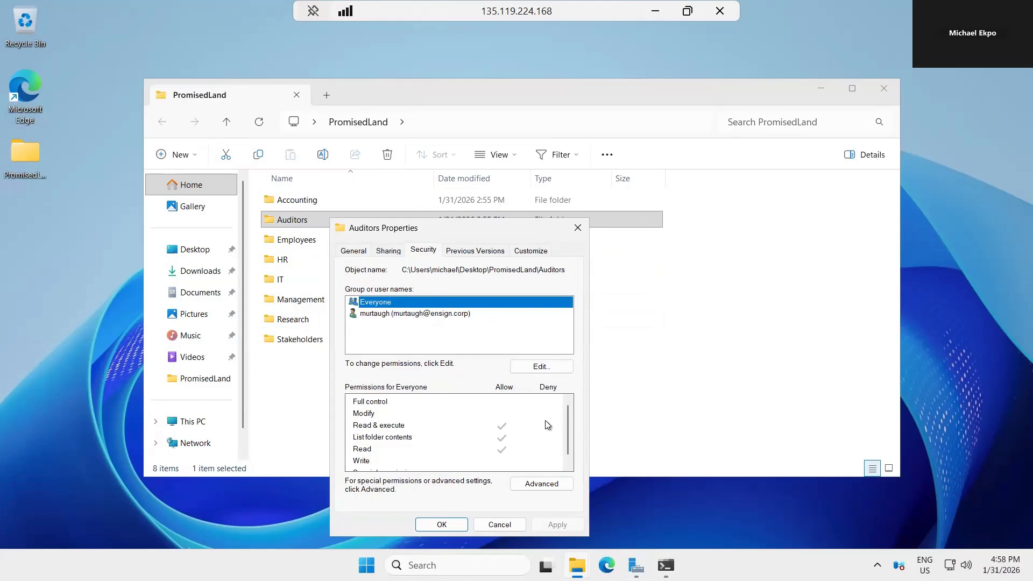
# Disable inheritance on the Auditors folder by removing all inherited permissions, accept denying everyone access, and close its properties.
pyautogui.click(545, 485)
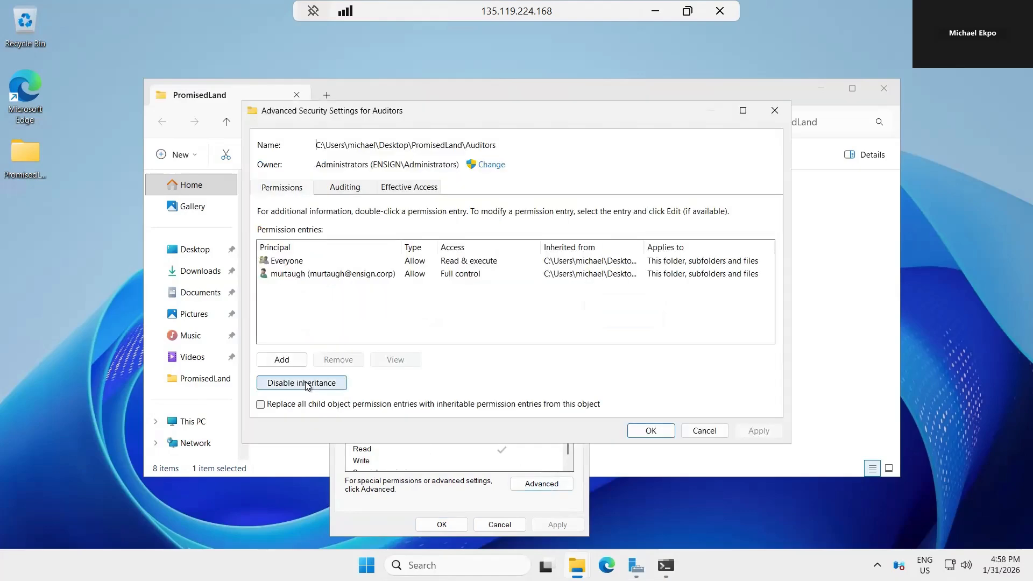
pyautogui.click(307, 384)
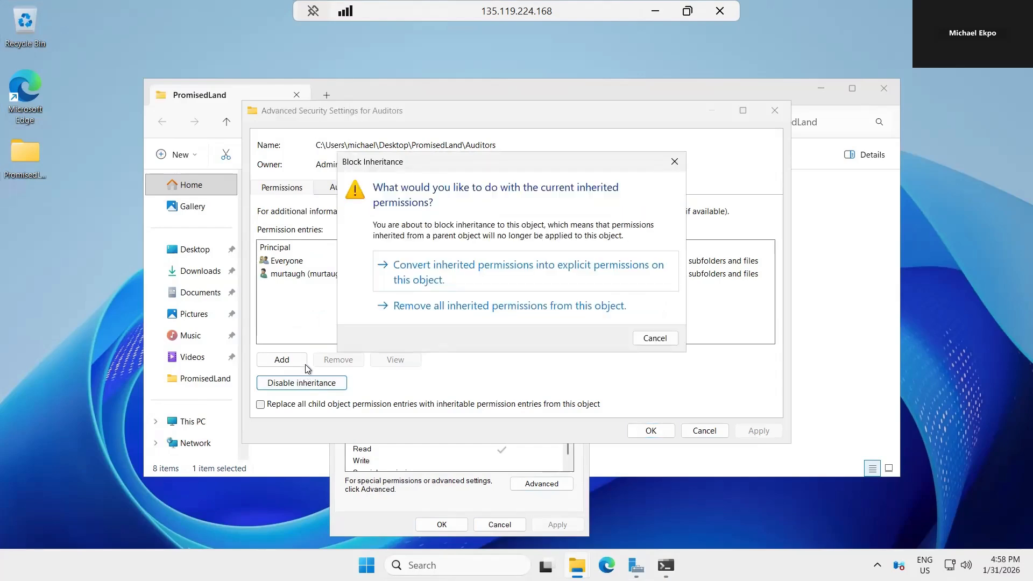
pyautogui.click(493, 306)
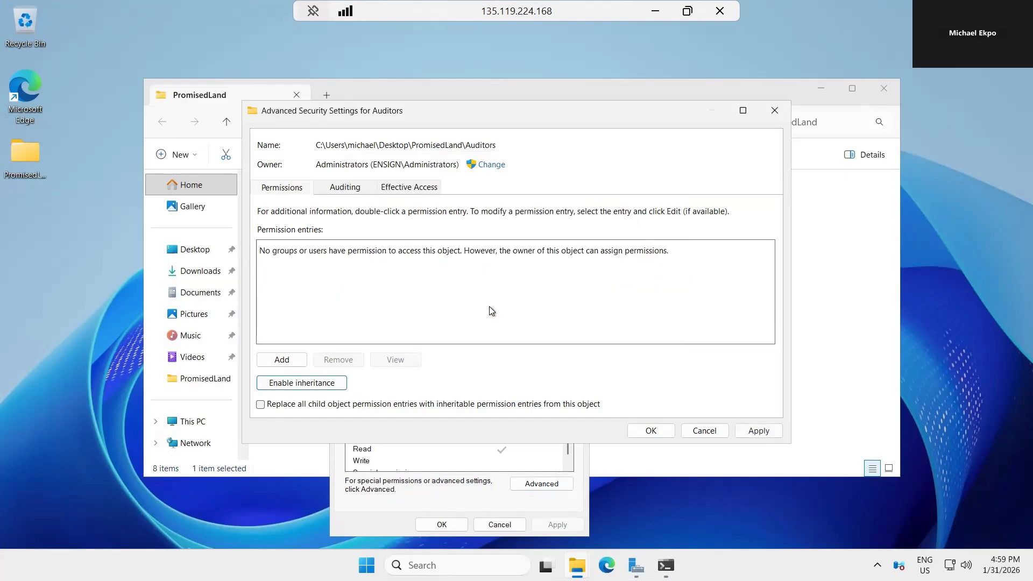
pyautogui.click(753, 431)
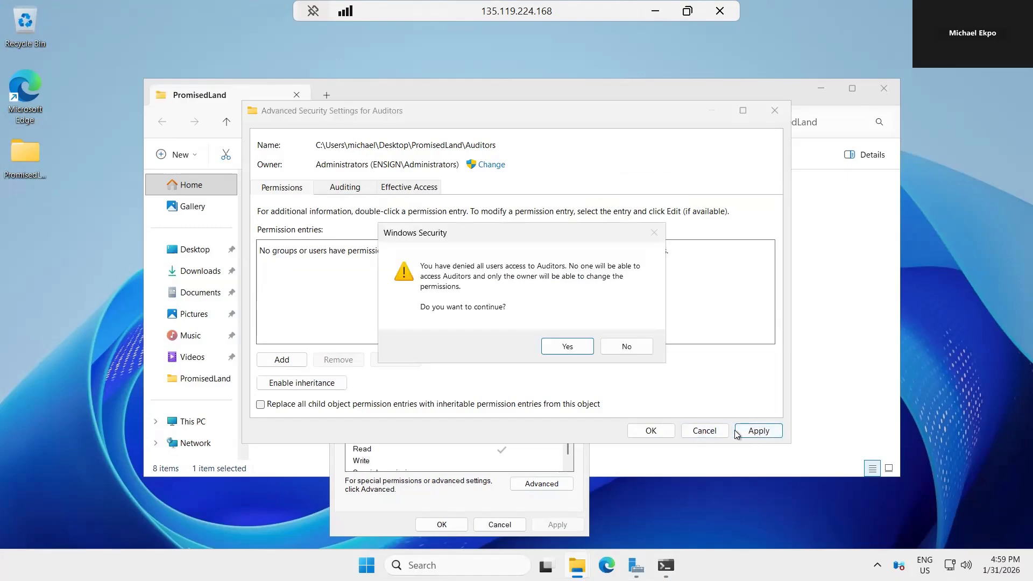
pyautogui.click(559, 348)
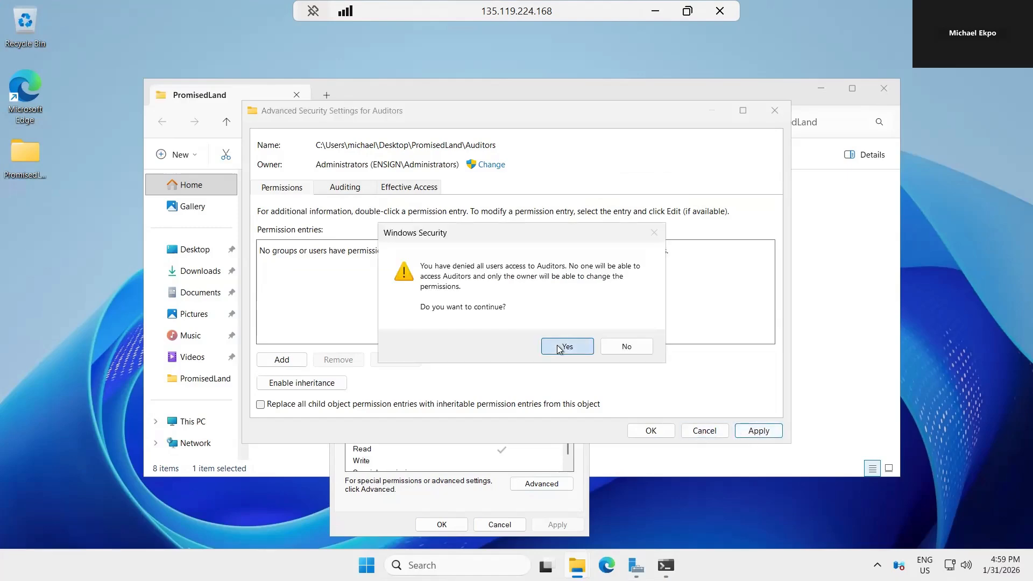
pyautogui.click(647, 433)
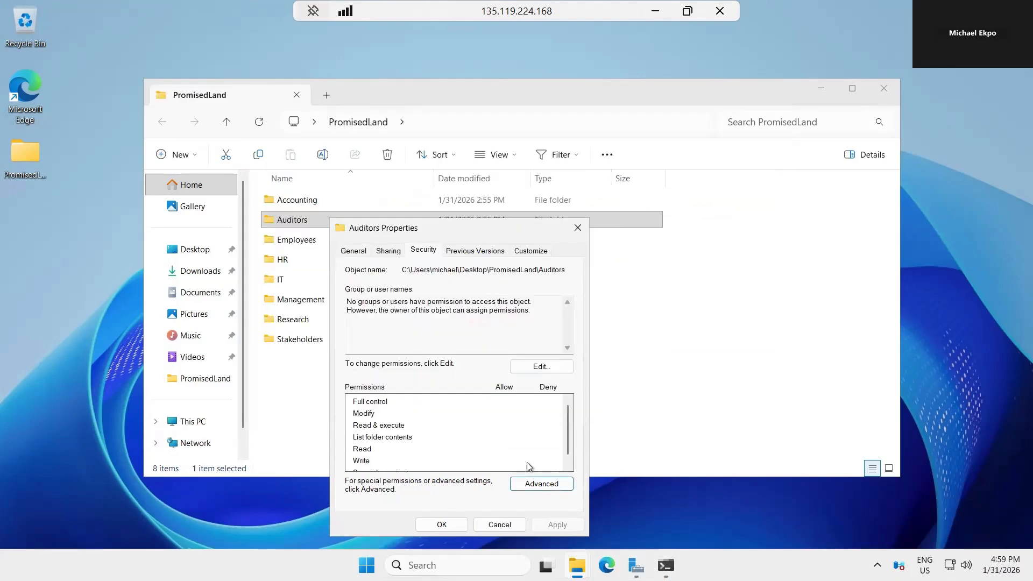
pyautogui.click(447, 525)
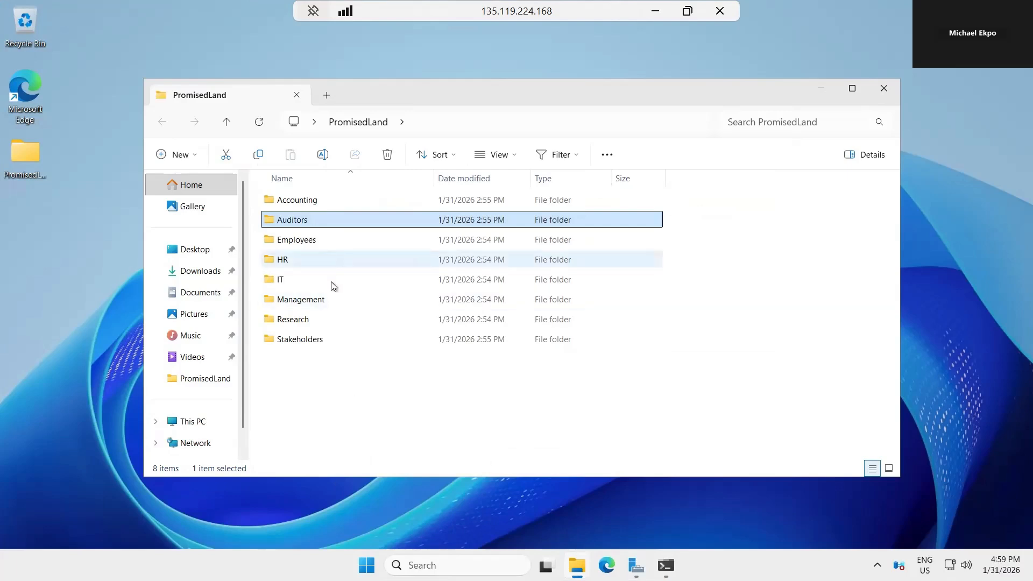
# In the Auditors folder's advanced security settings, add an Allow entry granting Full control to the first auditor's domain user account.
pyautogui.rightClick(333, 222)
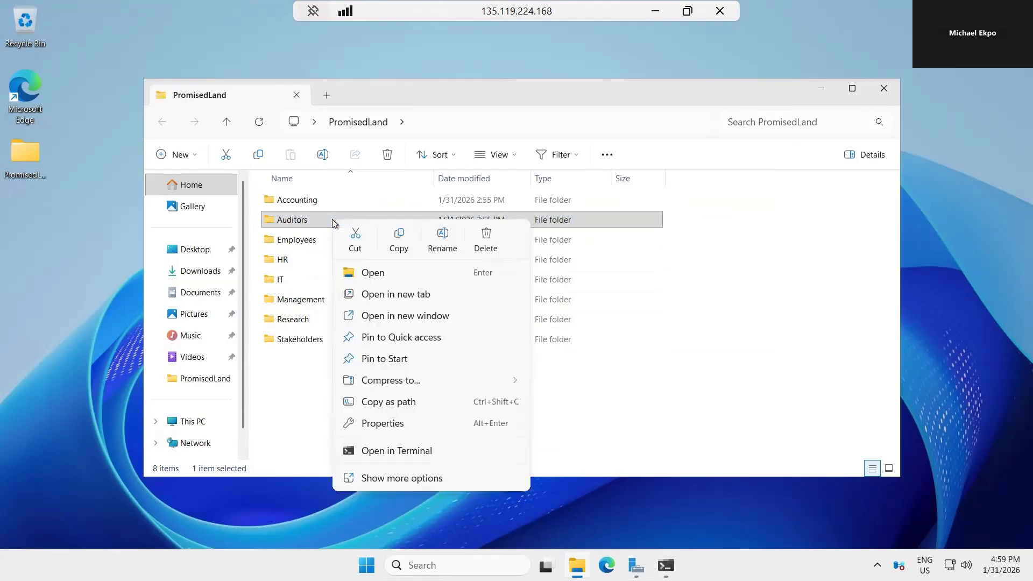
pyautogui.click(383, 424)
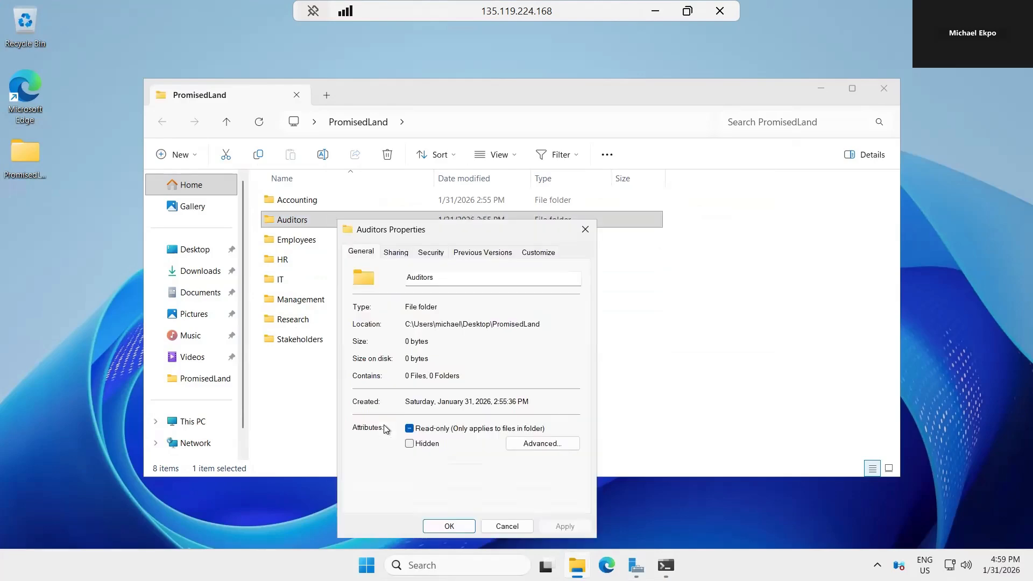
pyautogui.click(430, 252)
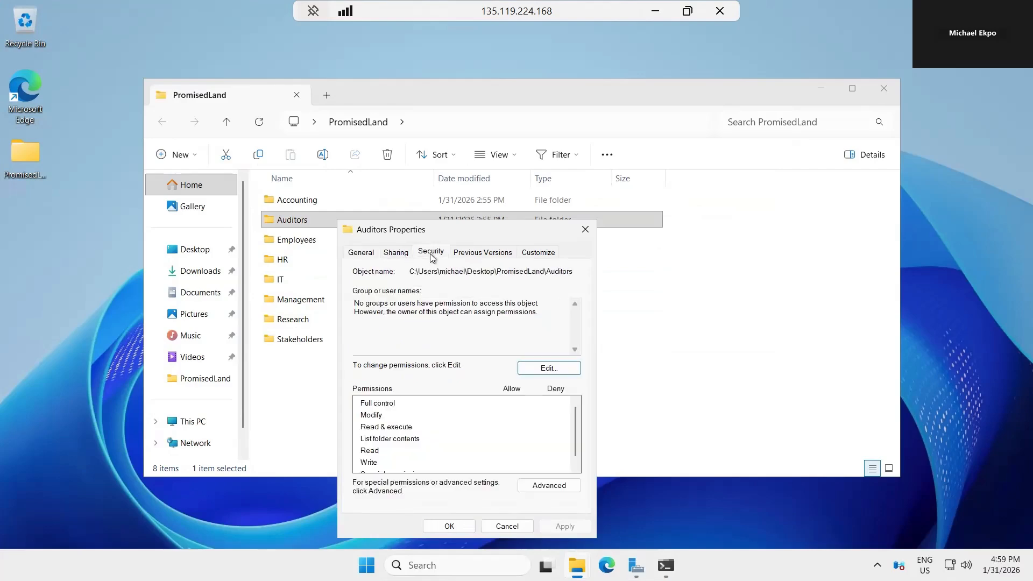
pyautogui.click(538, 486)
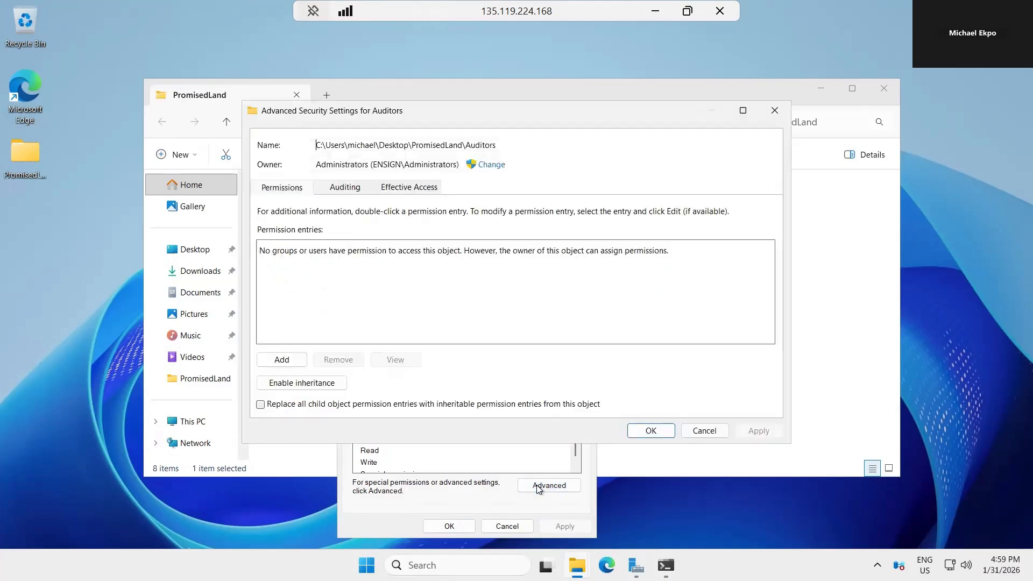
pyautogui.click(278, 364)
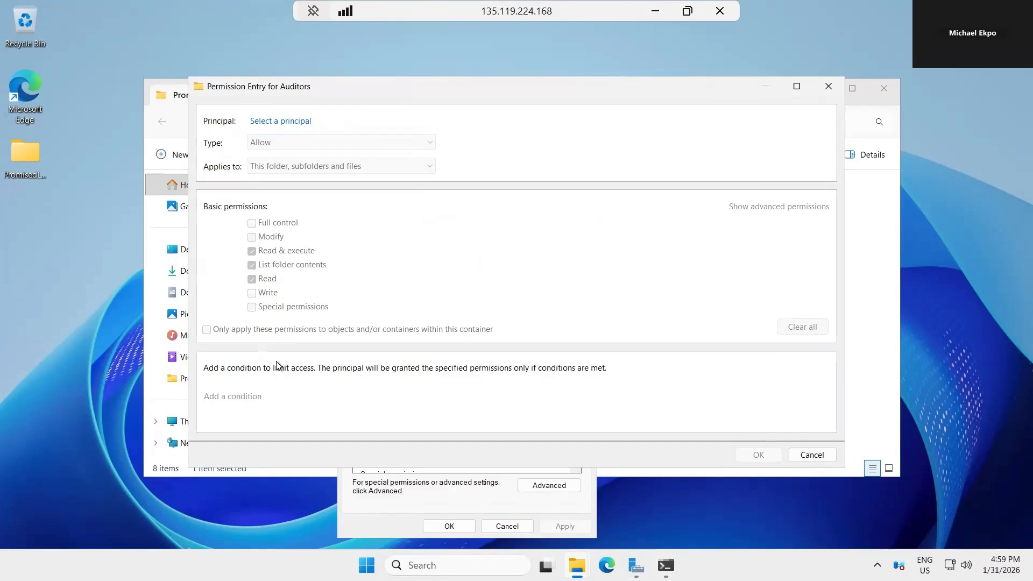
pyautogui.click(296, 123)
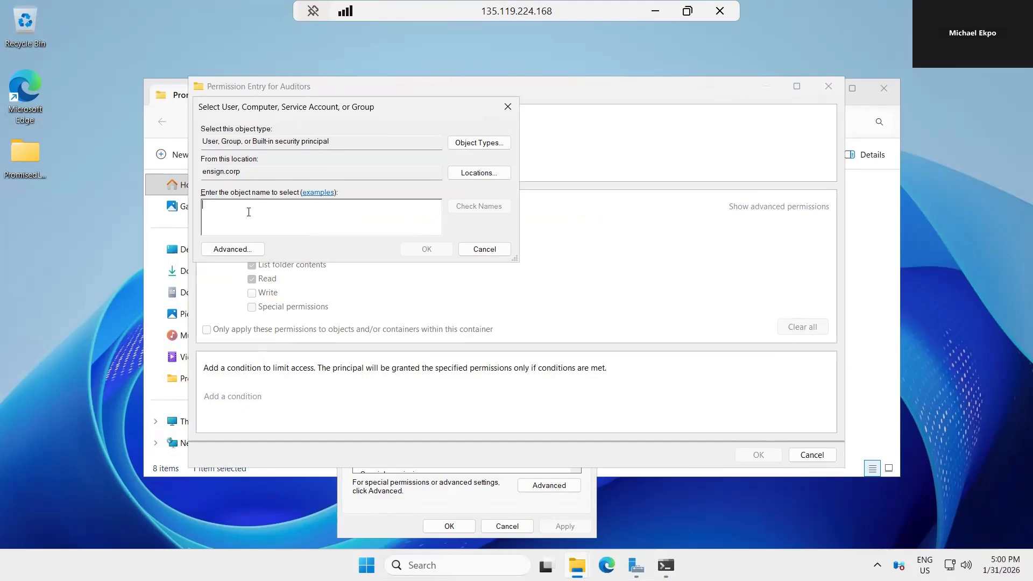
pyautogui.write('Sal')
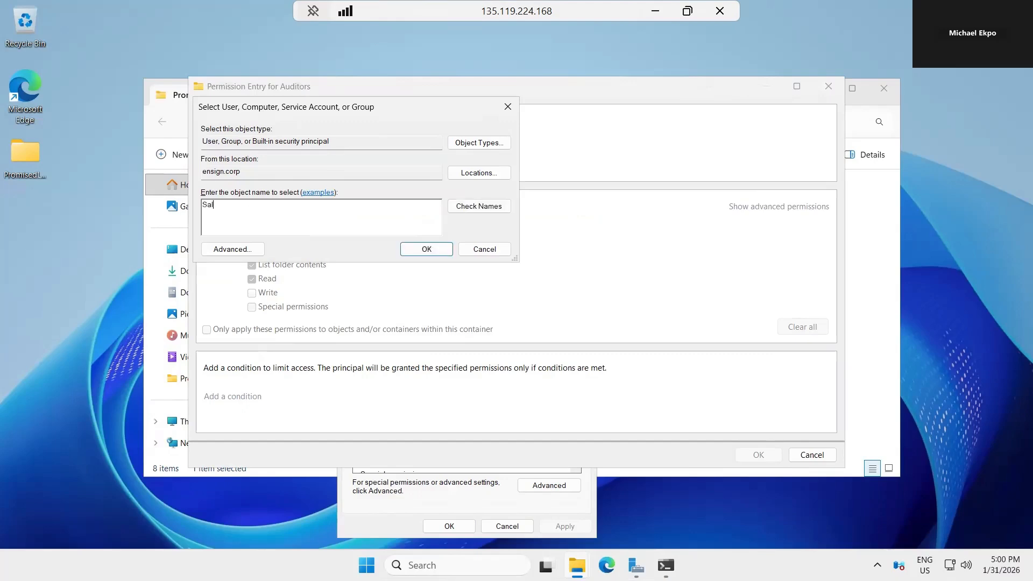
pyautogui.write('ly')
pyautogui.click(469, 206)
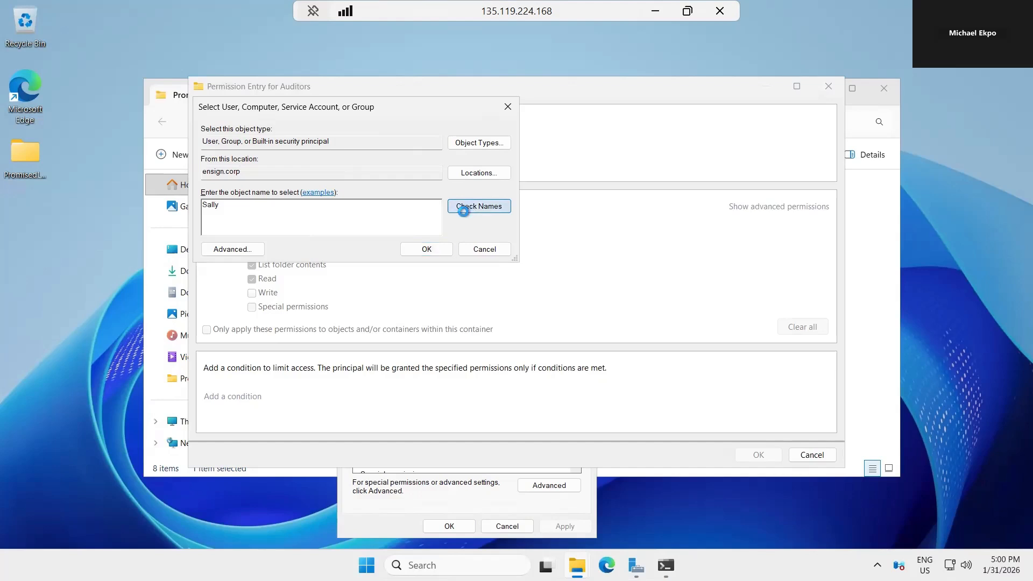
pyautogui.click(440, 252)
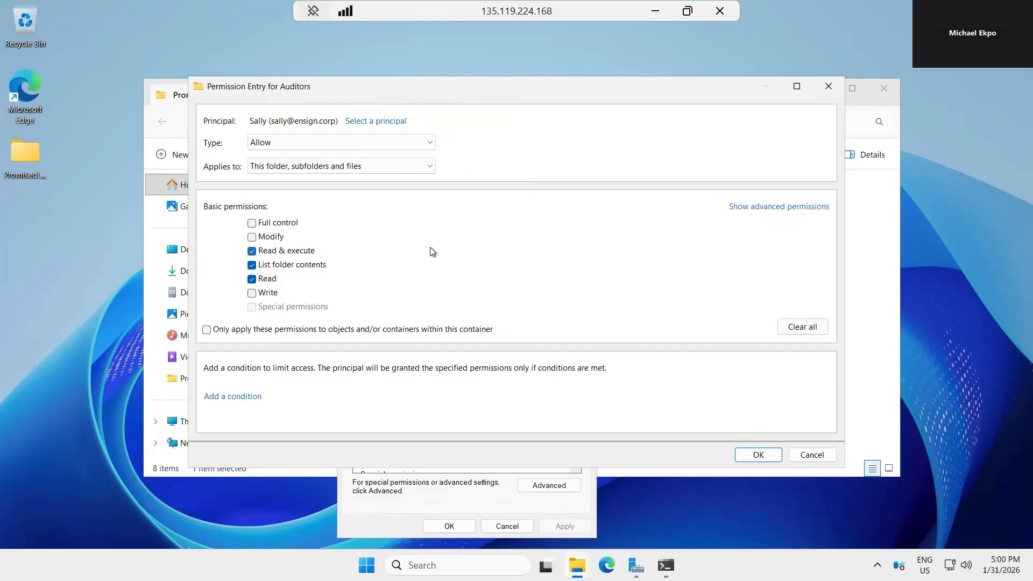
pyautogui.click(251, 224)
pyautogui.click(769, 456)
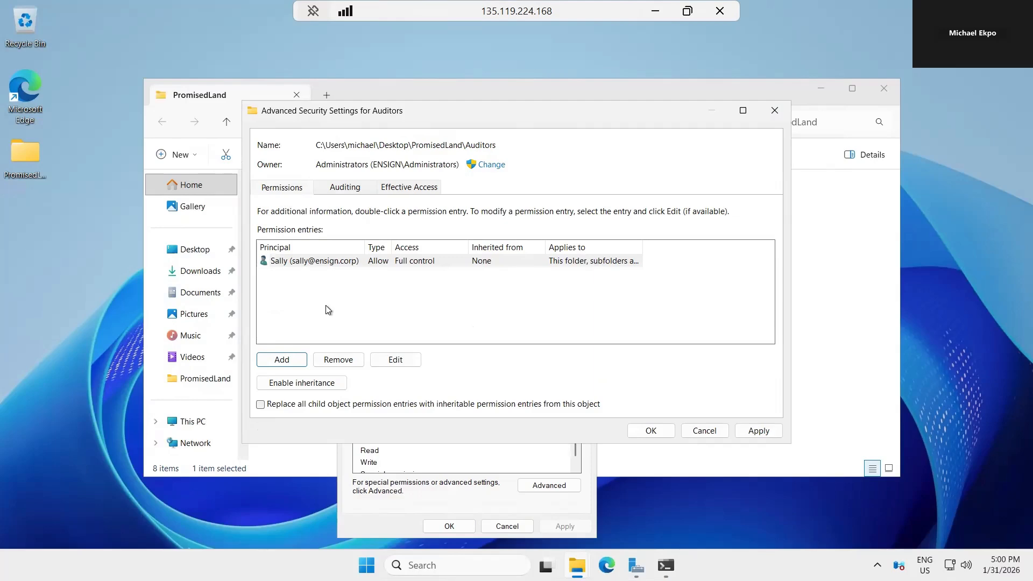
# Add a second Allow entry granting Full control on the Auditors folder to the other auditor's domain user account.
pyautogui.click(285, 362)
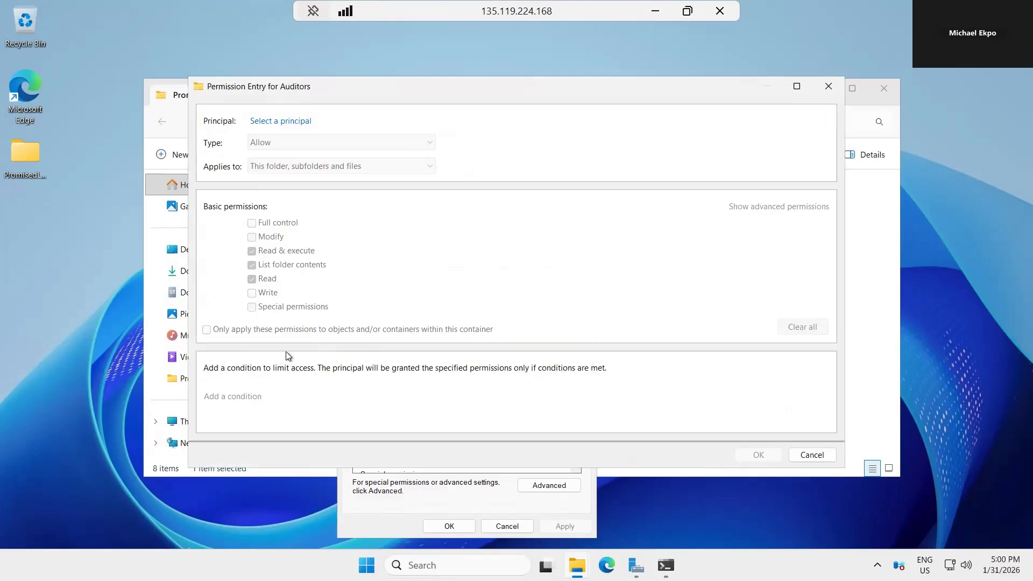
pyautogui.click(285, 122)
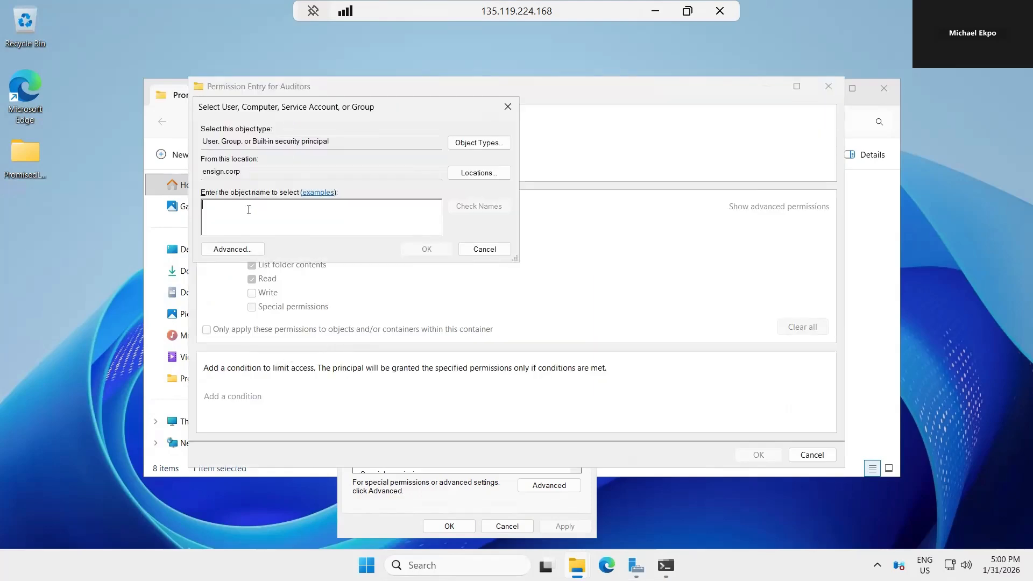
pyautogui.write('Bruce')
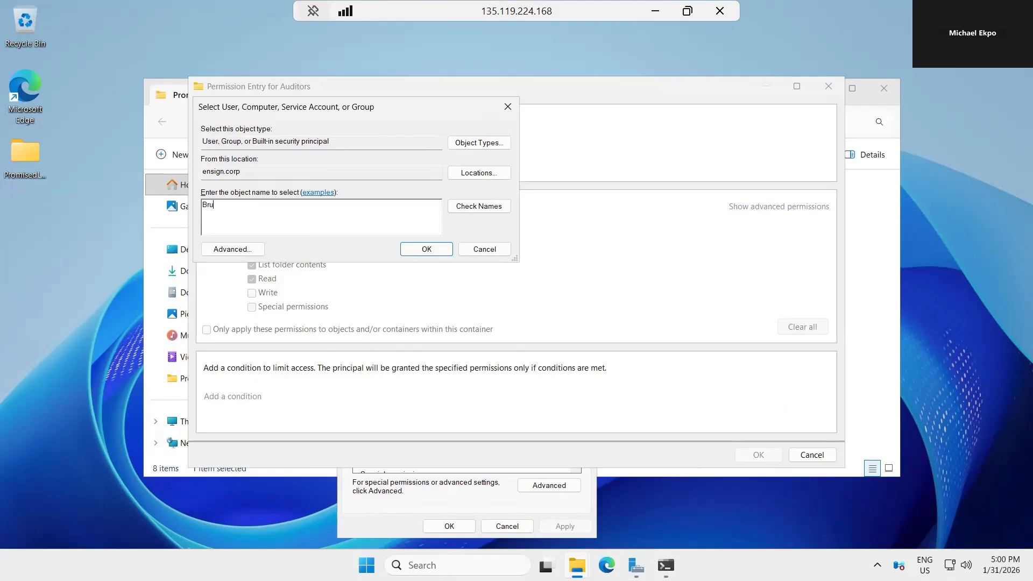
pyautogui.click(469, 209)
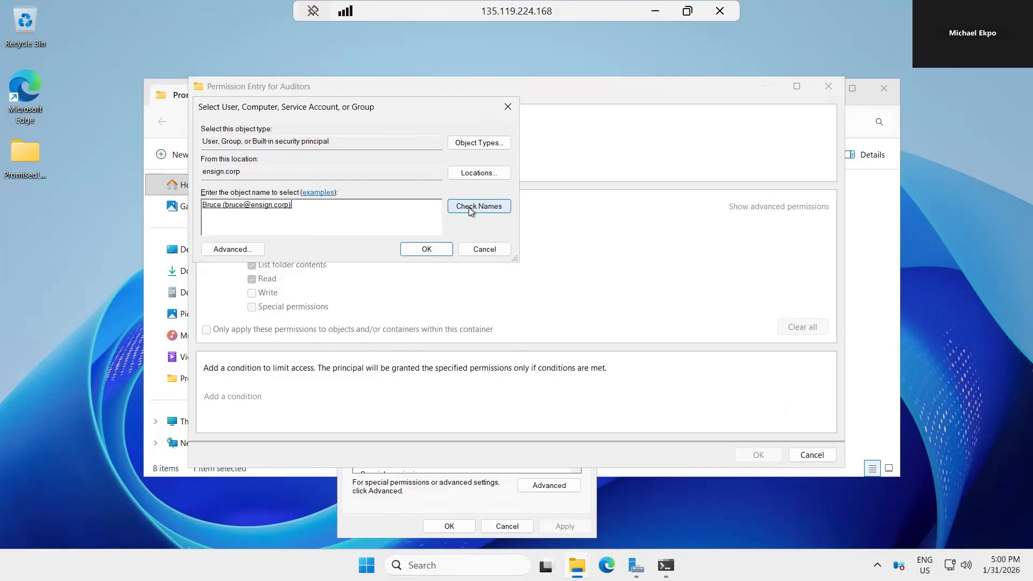
pyautogui.click(424, 249)
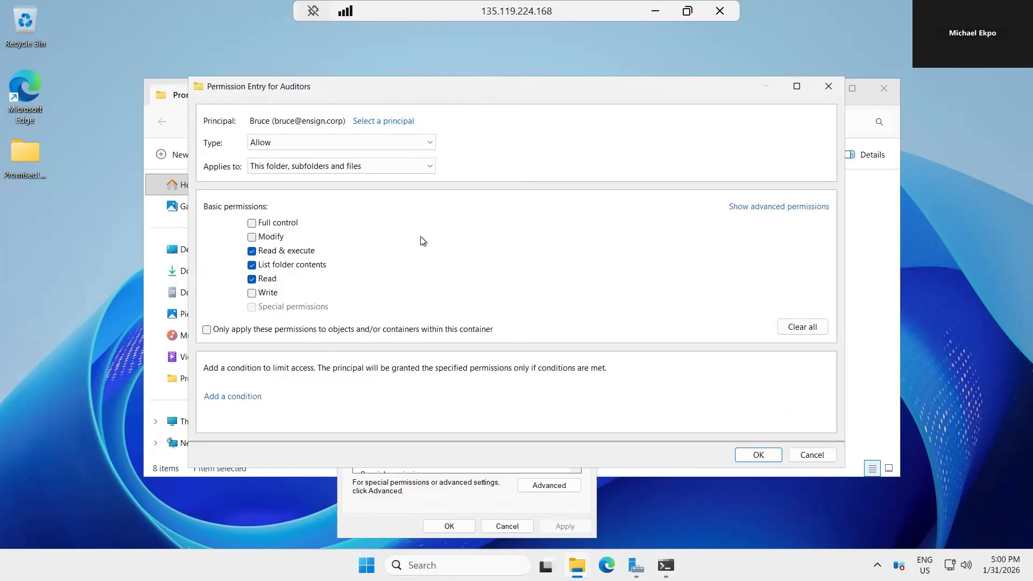
pyautogui.click(252, 223)
pyautogui.click(740, 456)
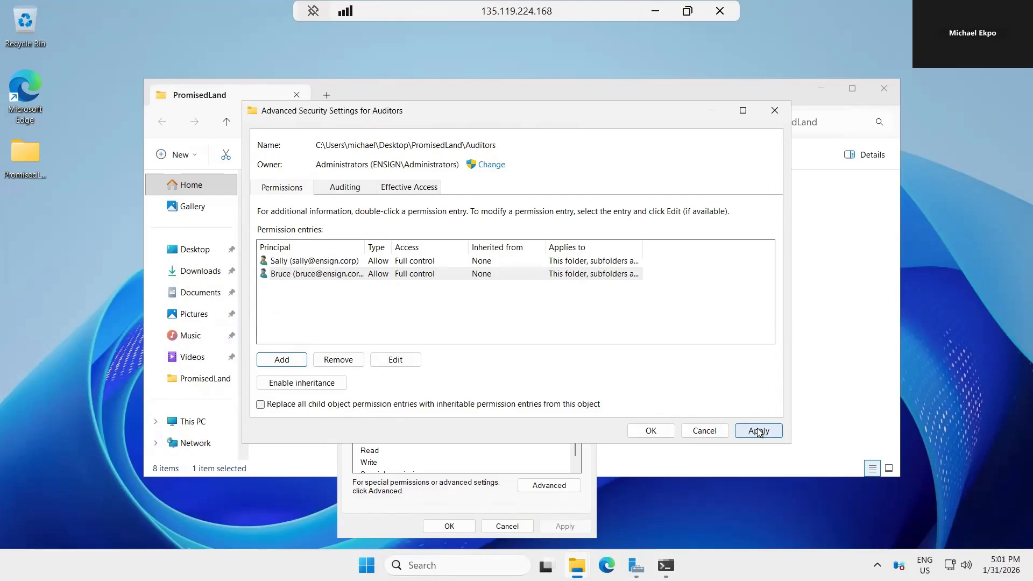
# Try to apply the two new permission entries to the Auditors folder, then dismiss the dialogs.
pyautogui.click(758, 432)
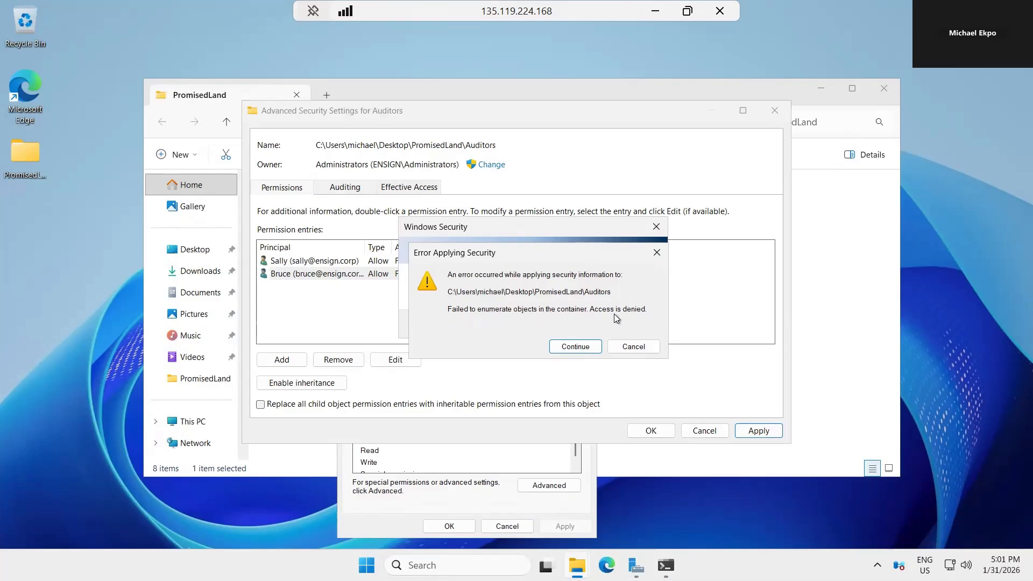
pyautogui.click(659, 256)
pyautogui.click(658, 241)
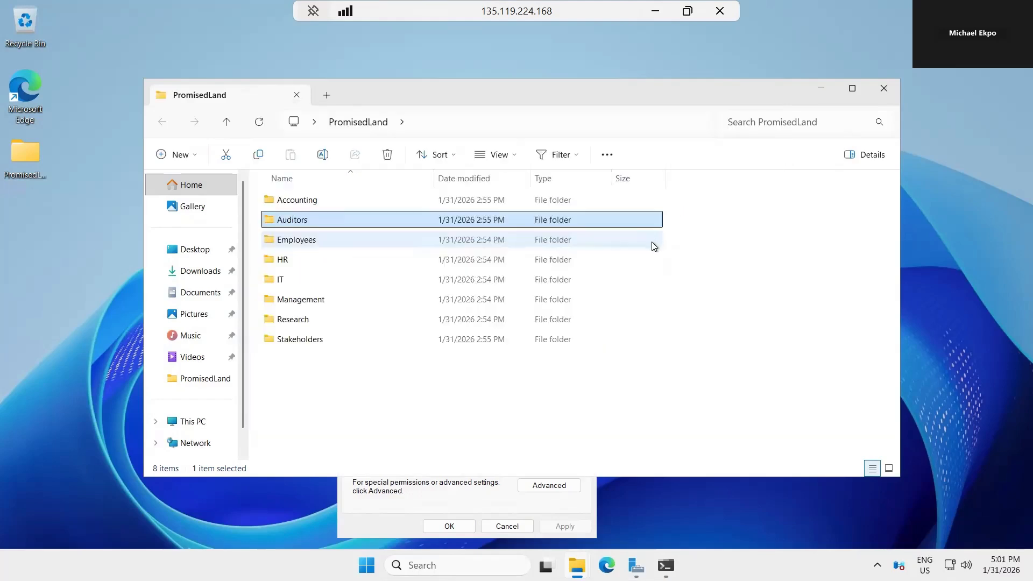
# Start changing the Auditors folder's owner from its advanced security settings, discarding the unsaved changes when asked.
pyautogui.rightClick(330, 222)
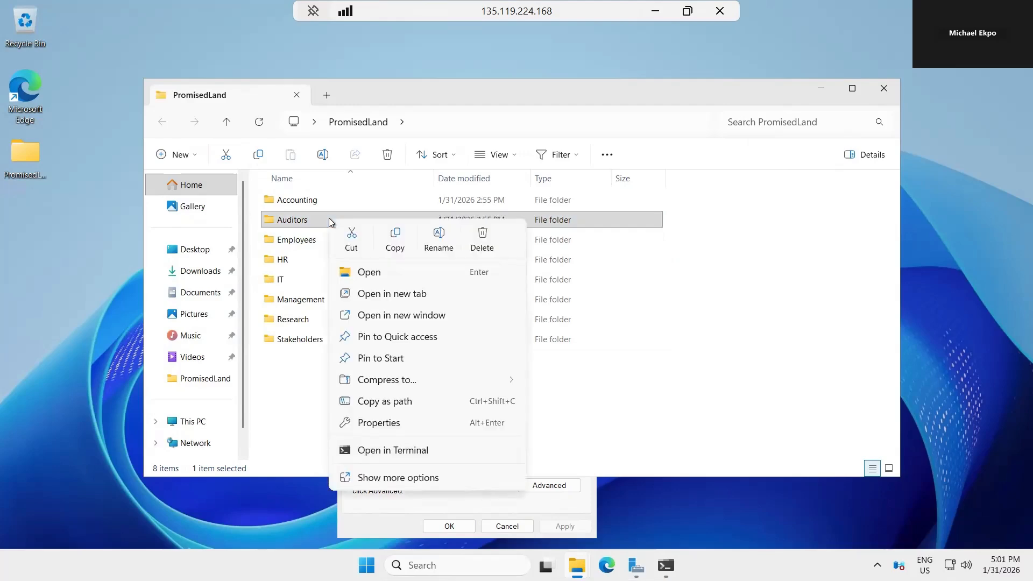
pyautogui.click(386, 425)
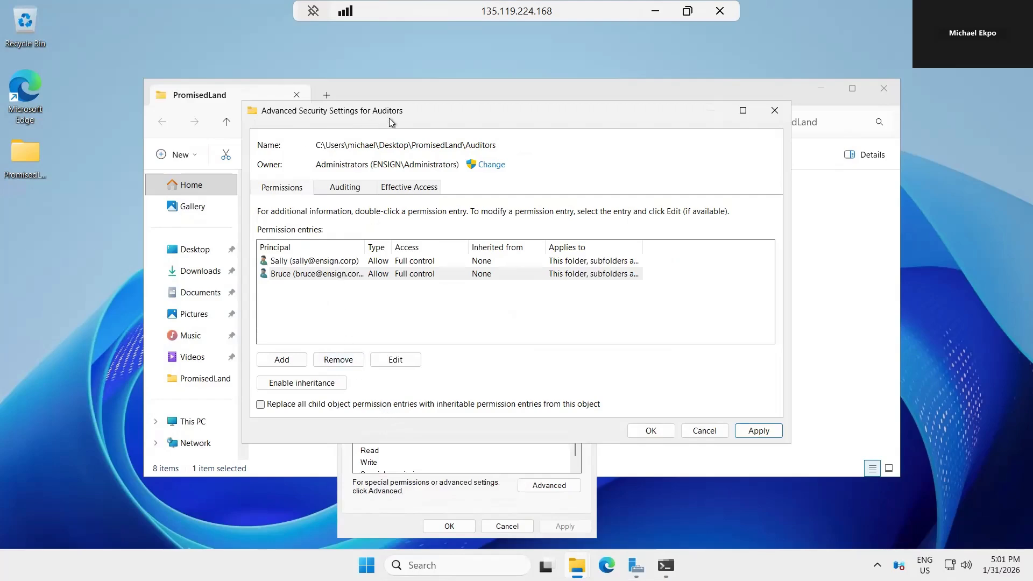
pyautogui.click(491, 165)
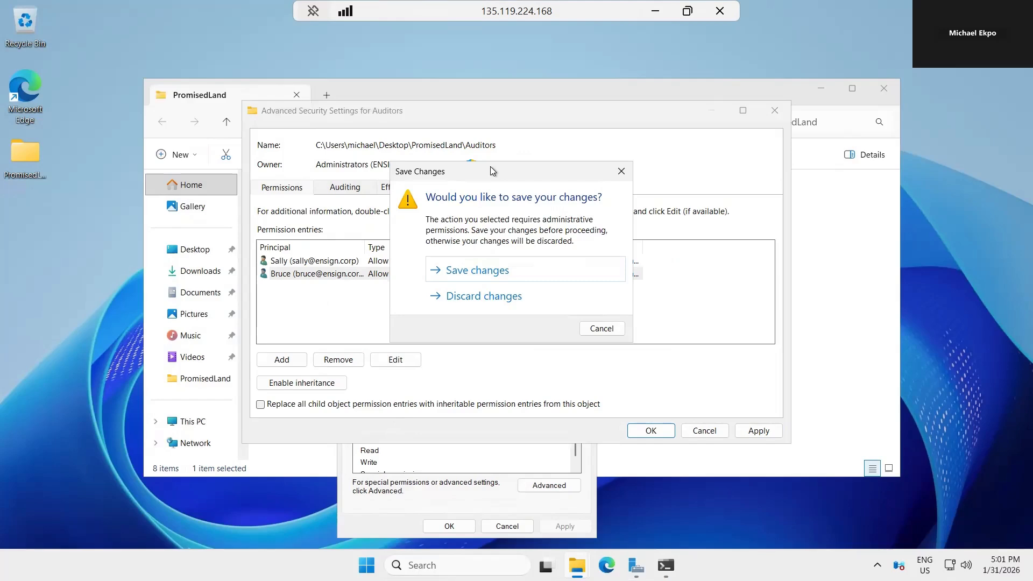
pyautogui.click(466, 297)
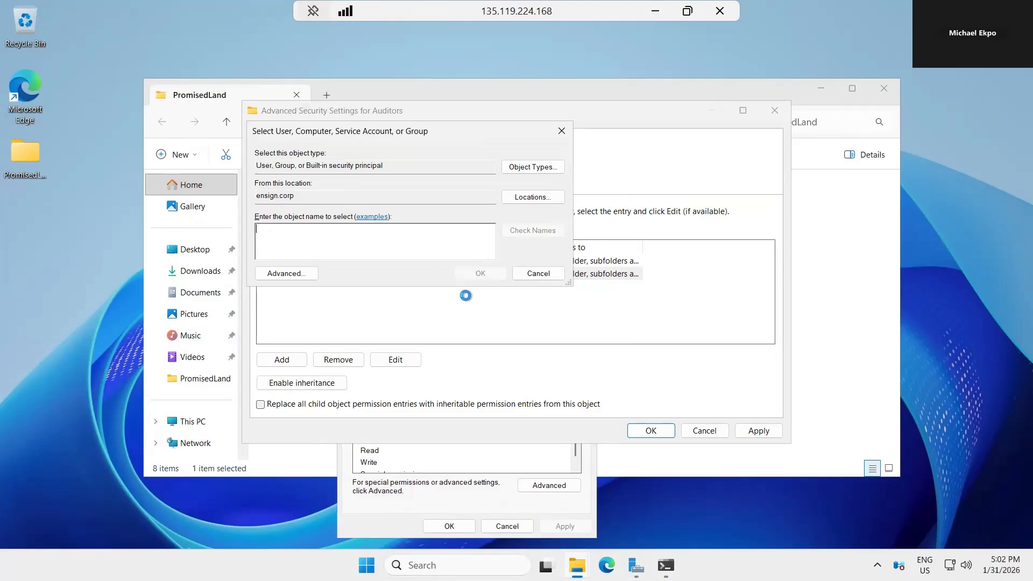
# Find the built-in administrator's user account in ensign.corp, make it the owner of the Auditors folder, and accept the settings.
pyautogui.click(286, 272)
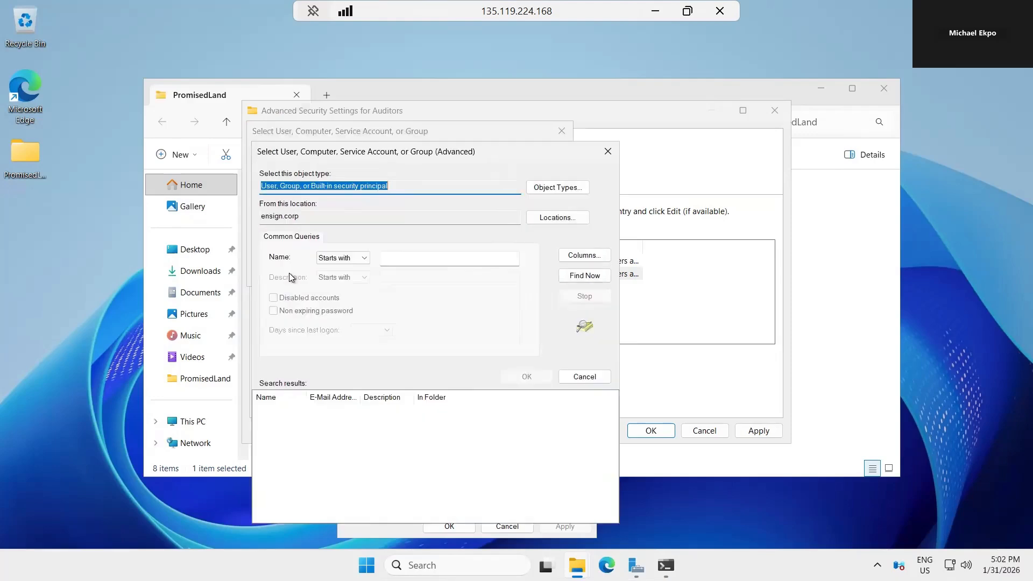
pyautogui.click(592, 276)
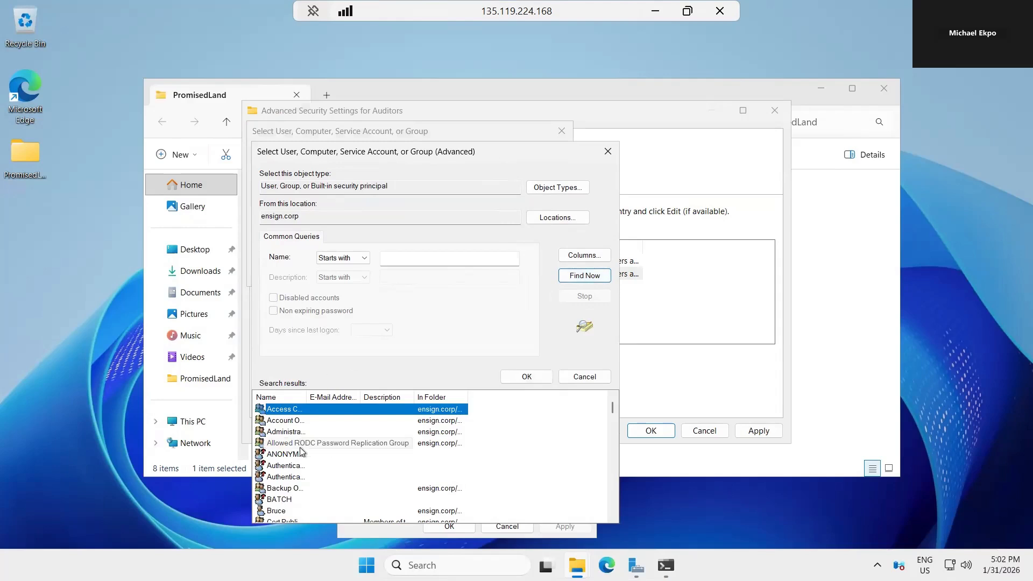
pyautogui.scroll(-2, 293, 453)
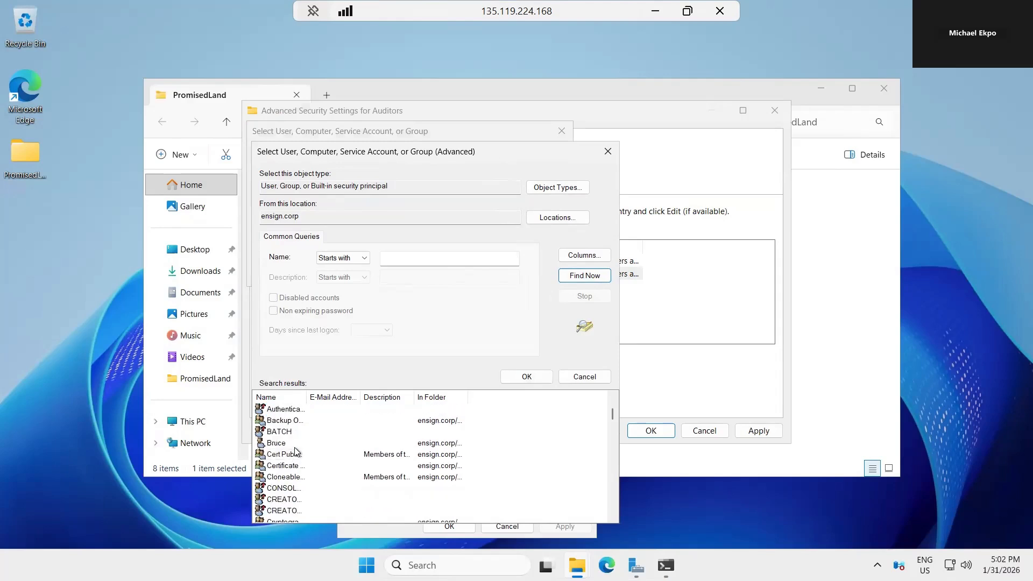
pyautogui.scroll(-1, 300, 466)
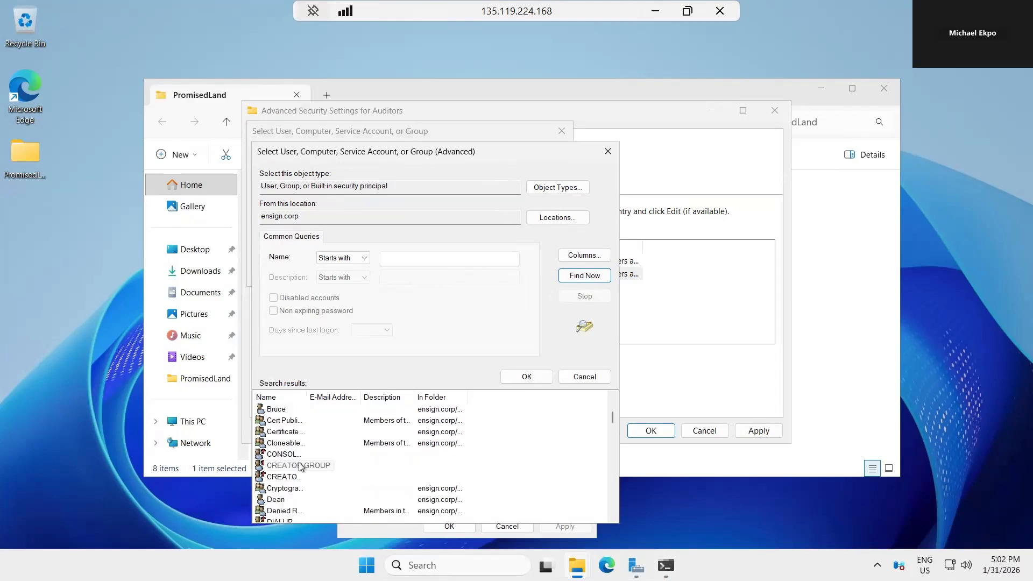
pyautogui.scroll(1, 300, 466)
pyautogui.scroll(2, 300, 466)
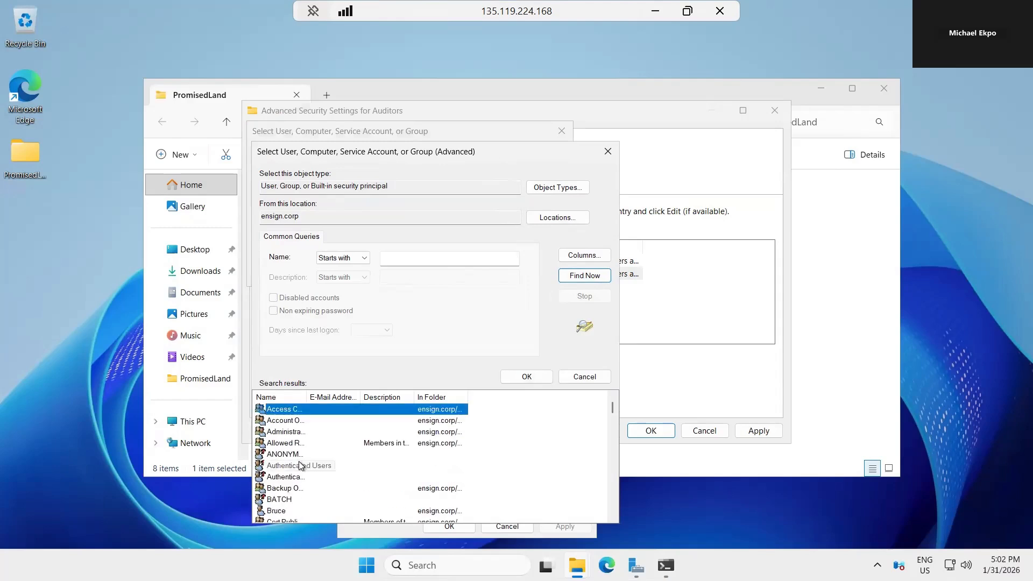
pyautogui.scroll(-1, 300, 466)
pyautogui.scroll(-1, 300, 461)
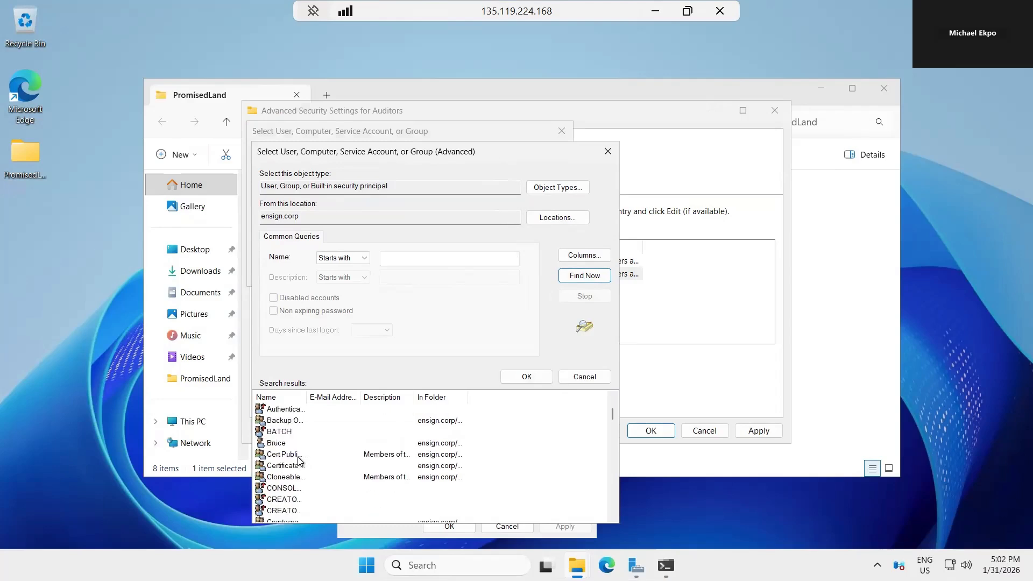
pyautogui.scroll(-3, 298, 463)
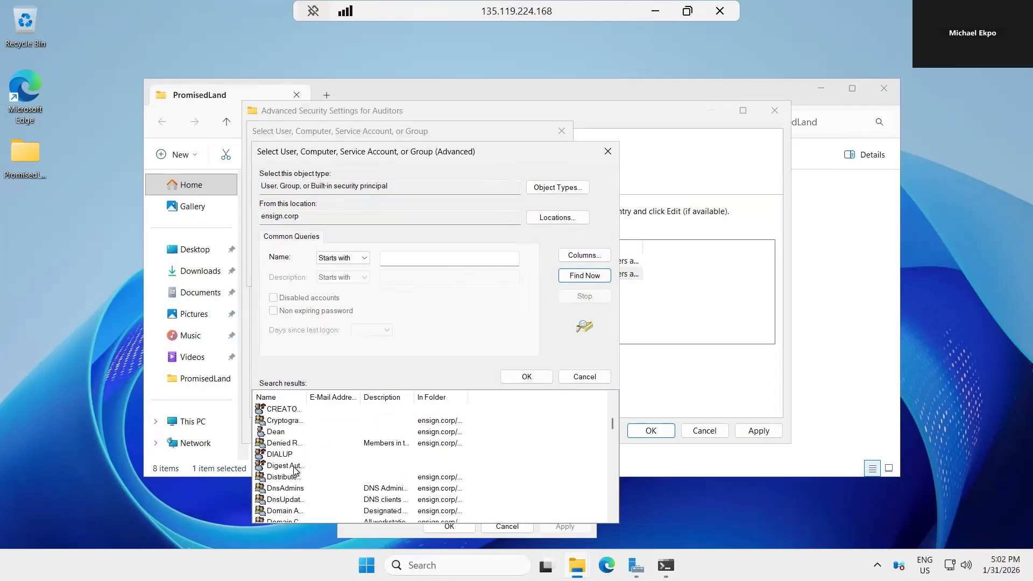
pyautogui.scroll(-4, 296, 474)
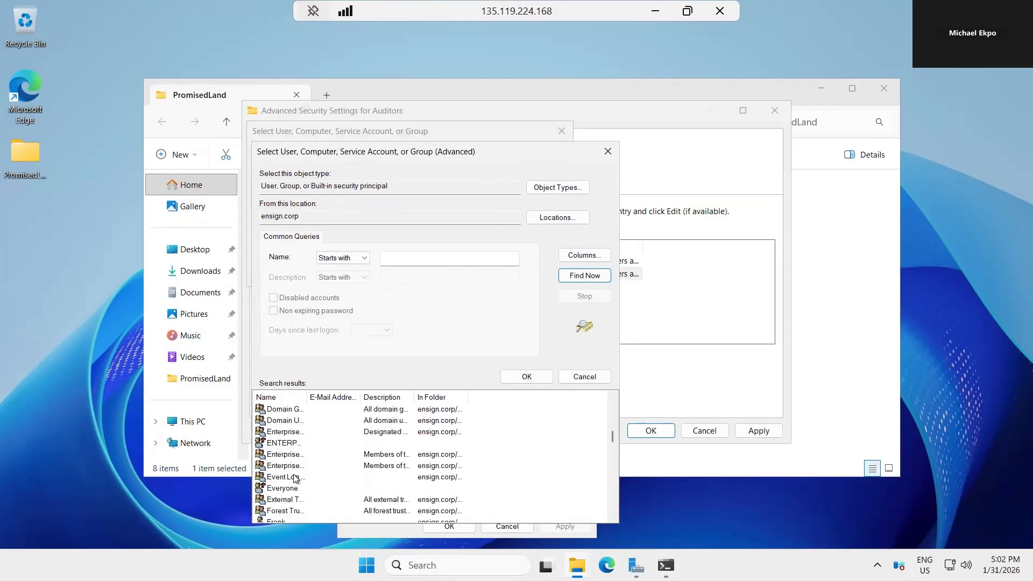
pyautogui.scroll(-2, 295, 478)
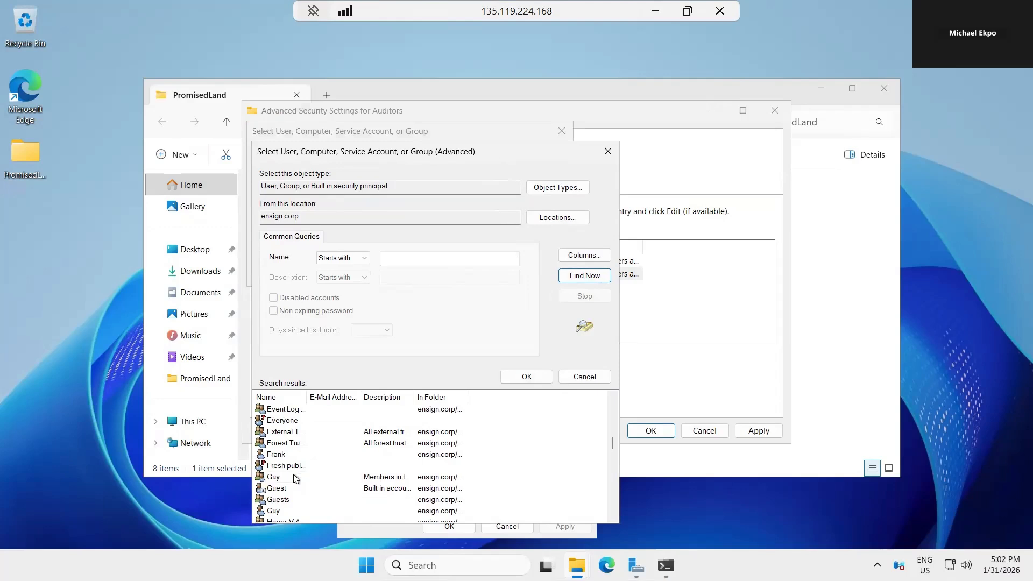
pyautogui.scroll(-4, 295, 478)
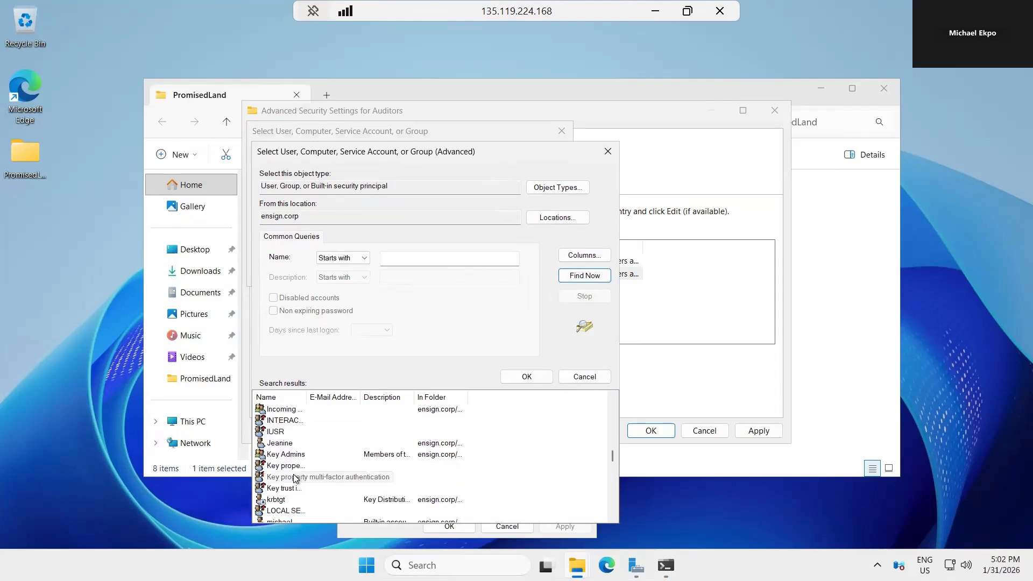
pyautogui.scroll(-1, 296, 478)
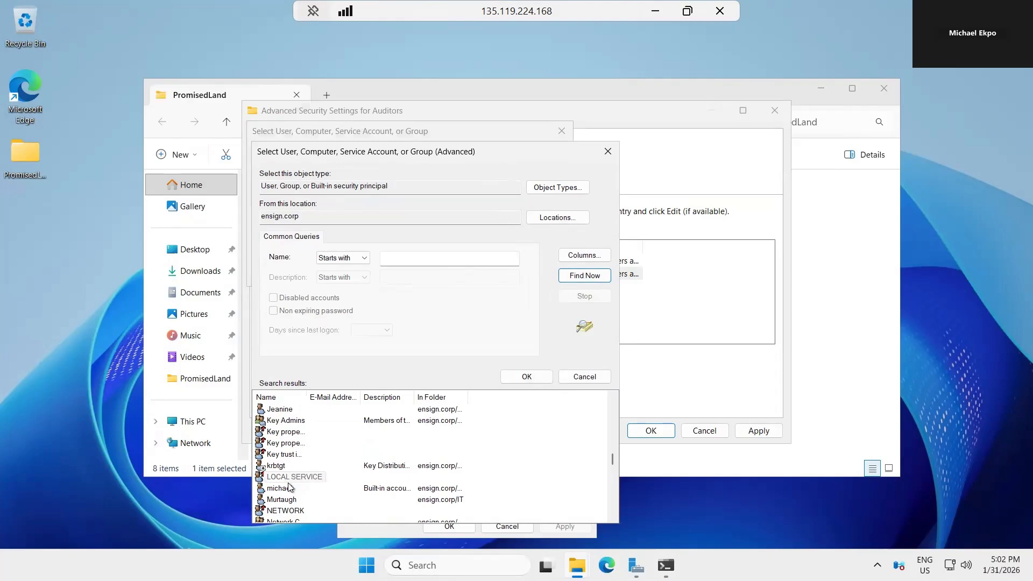
pyautogui.click(283, 489)
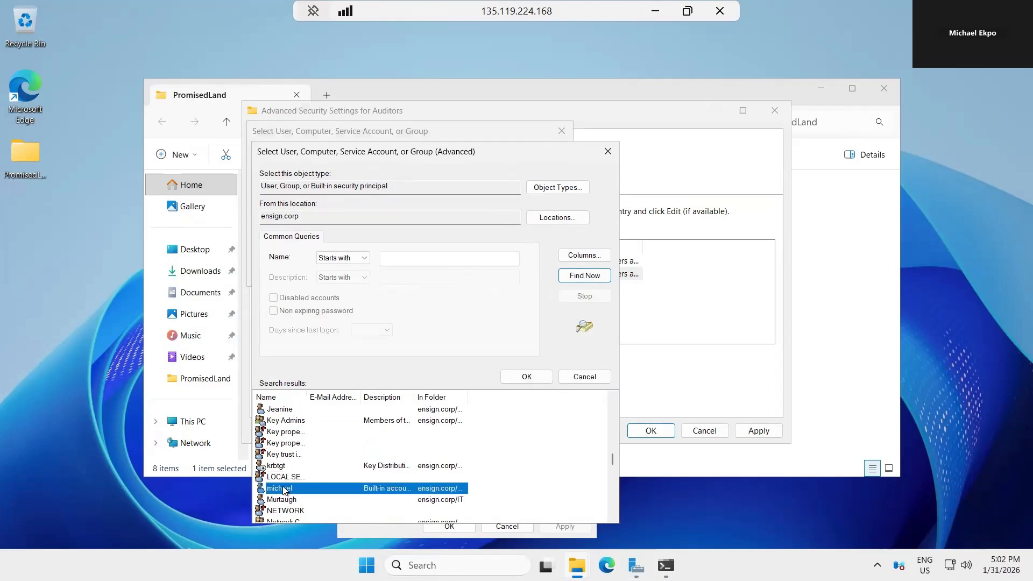
pyautogui.click(526, 376)
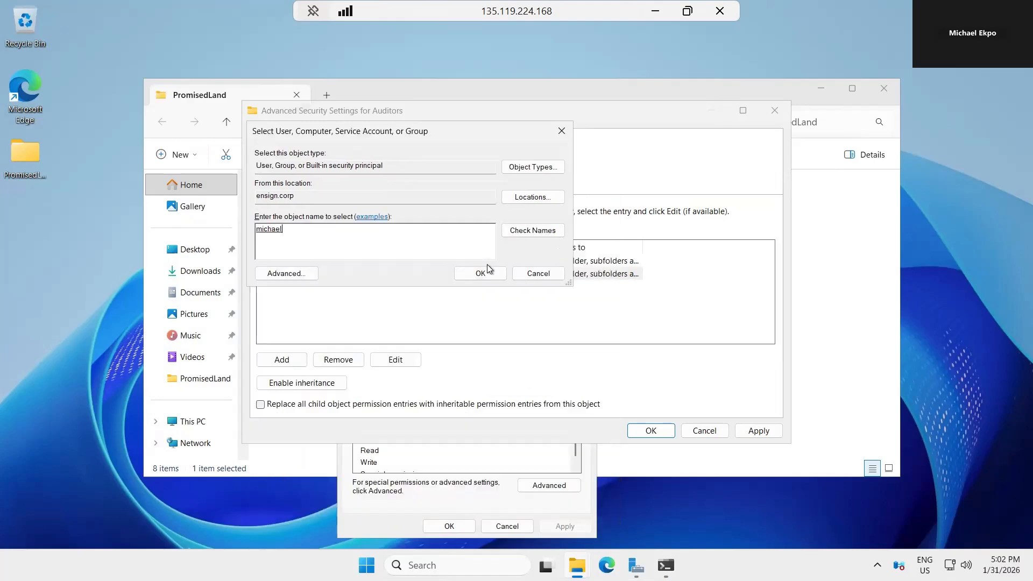
pyautogui.click(478, 275)
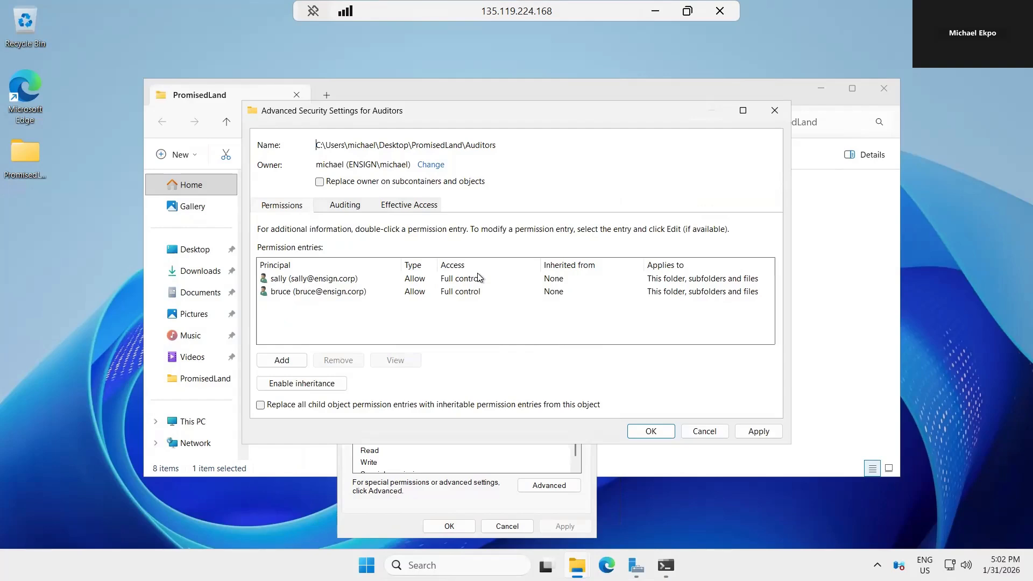
pyautogui.click(651, 431)
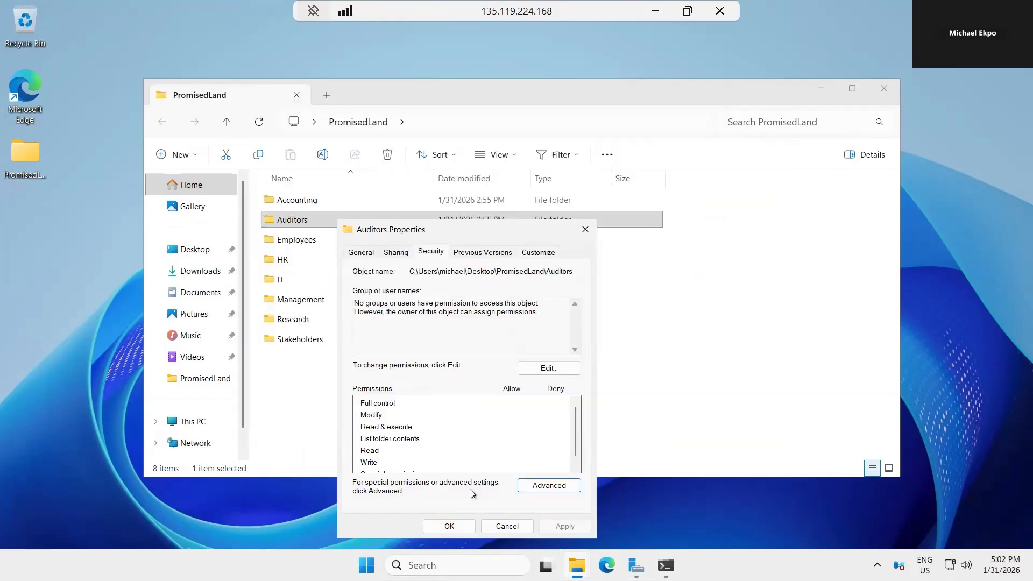
pyautogui.click(441, 525)
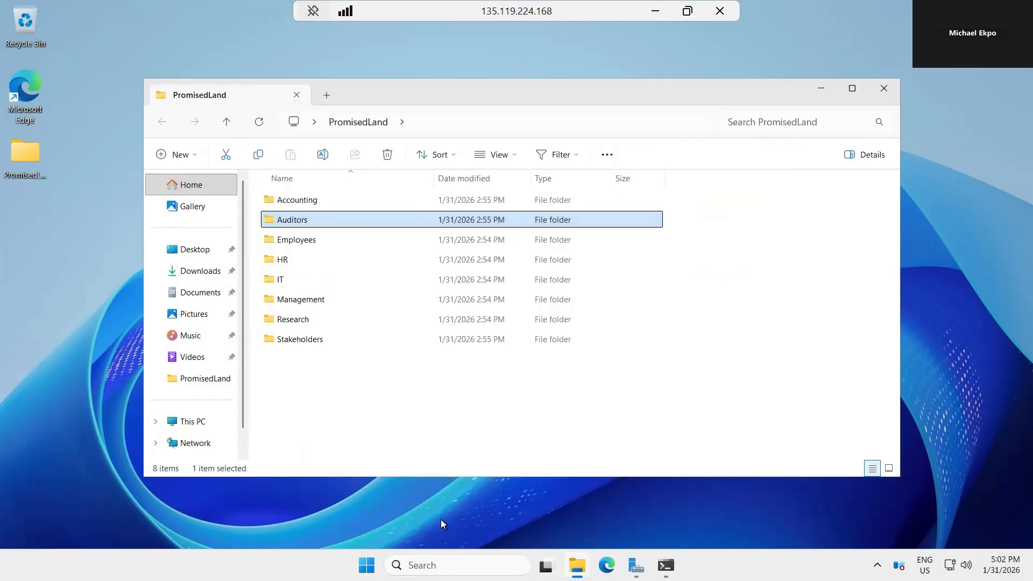
# Review the security permissions of both auditors' accounts in the Auditors folder's properties, and close them.
pyautogui.rightClick(342, 221)
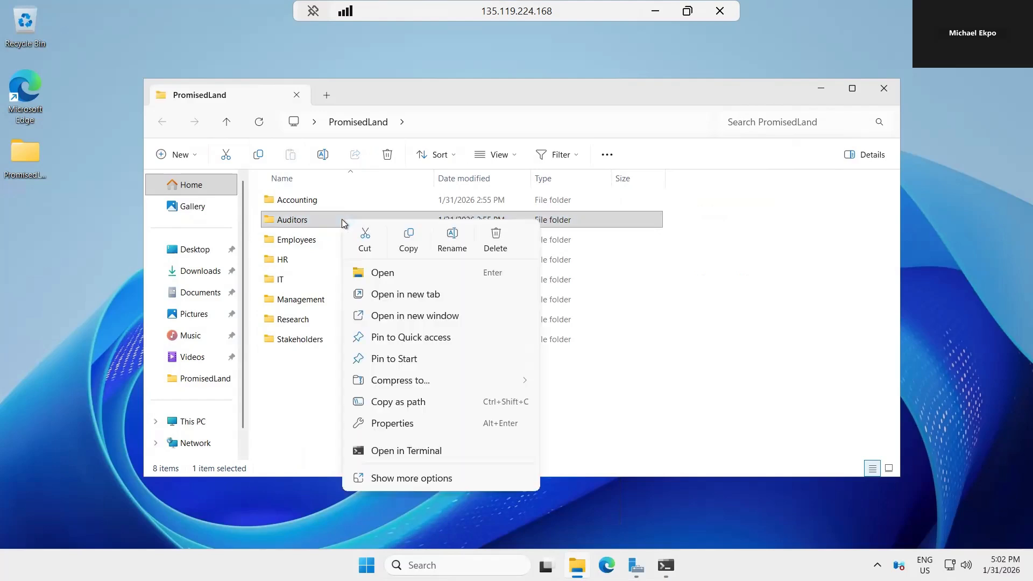
pyautogui.click(402, 423)
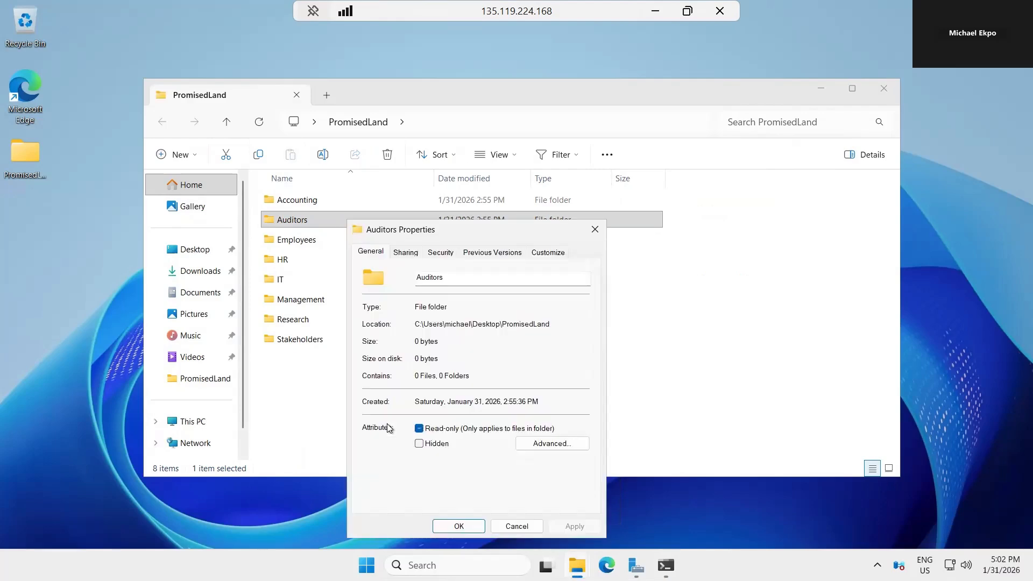
pyautogui.click(447, 257)
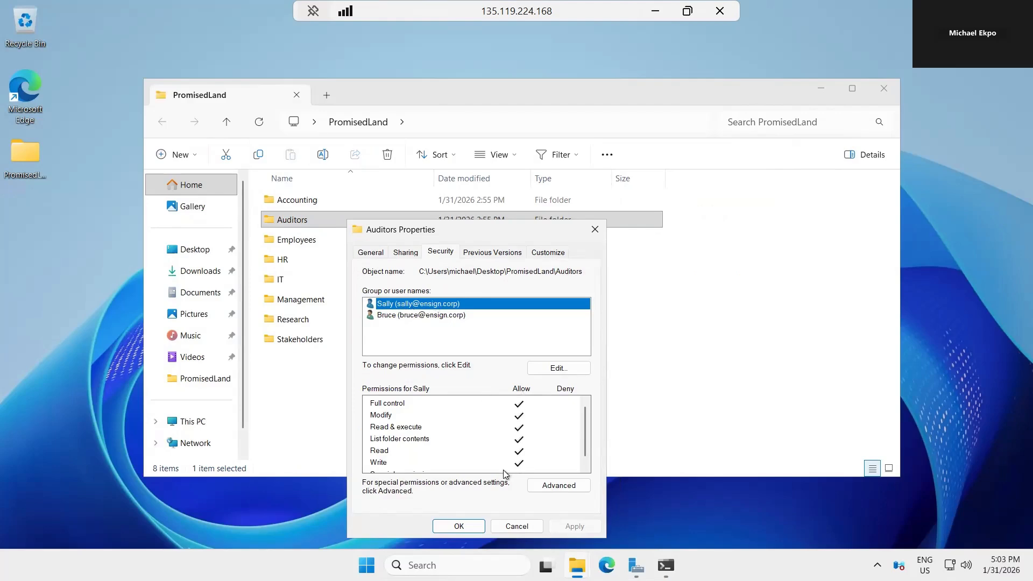
pyautogui.click(395, 320)
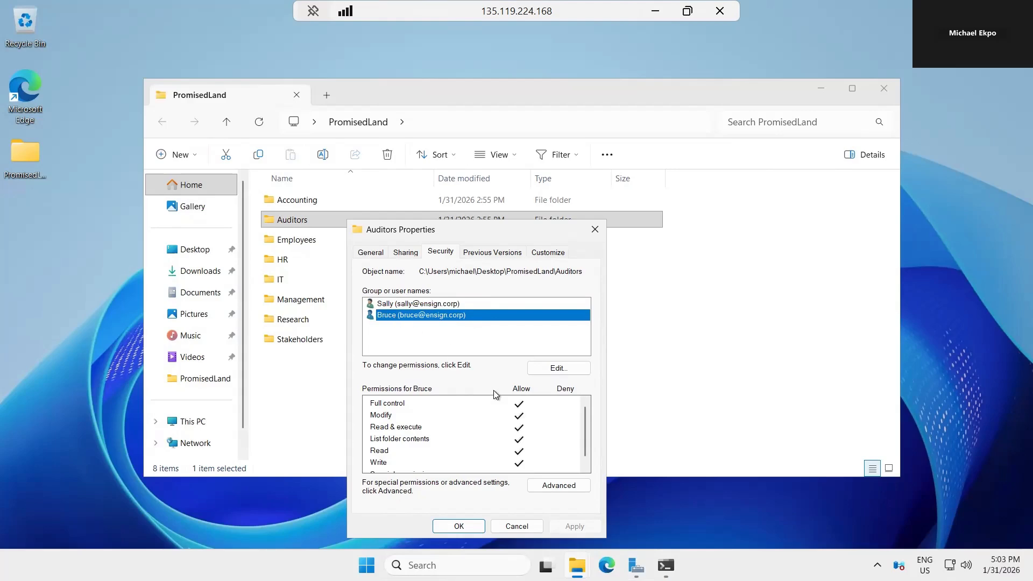
pyautogui.click(460, 524)
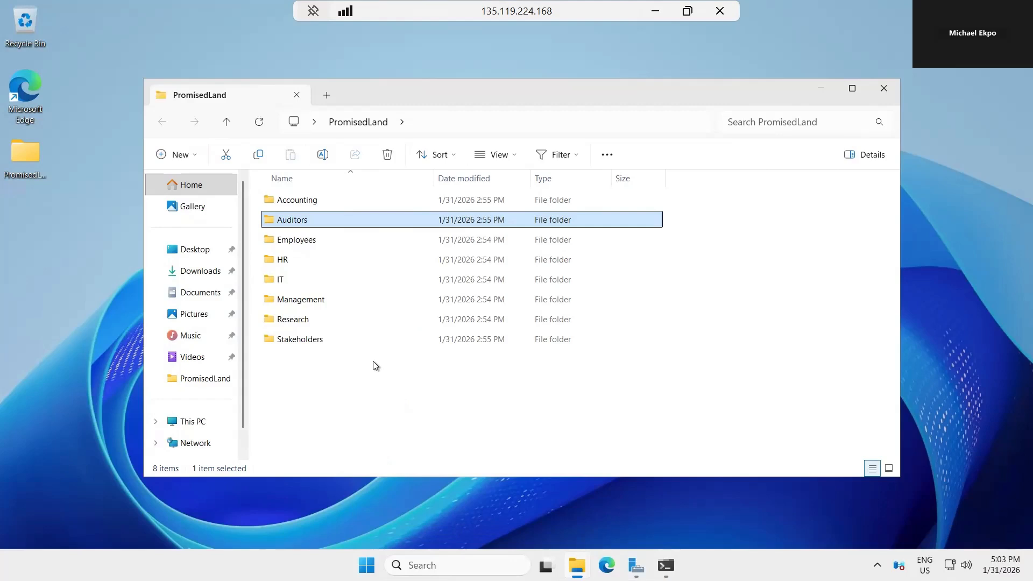
# Disable inheritance on the Accounting folder by removing all inherited permissions, accept denying everyone access, and close its properties.
pyautogui.rightClick(310, 205)
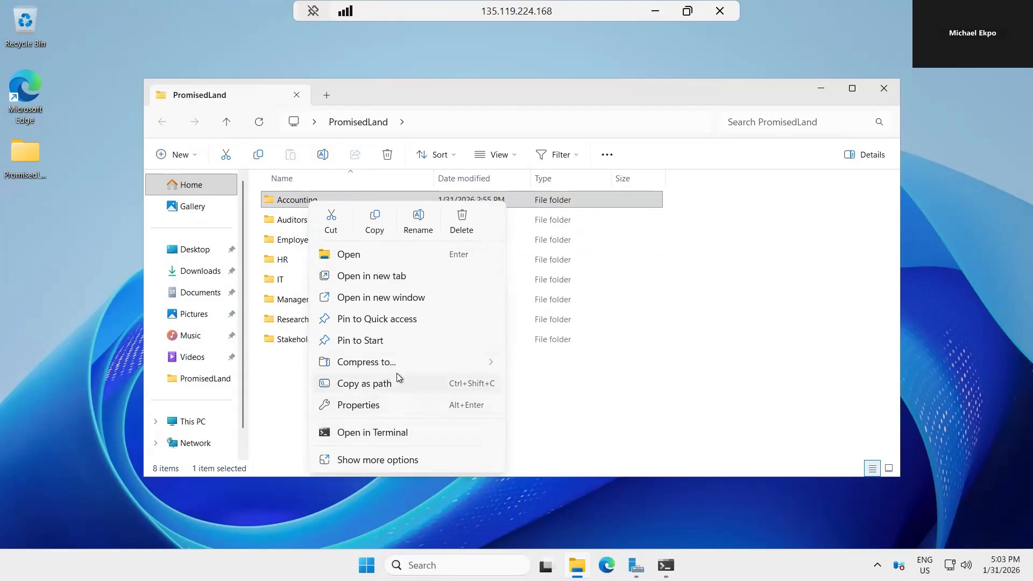
pyautogui.click(367, 406)
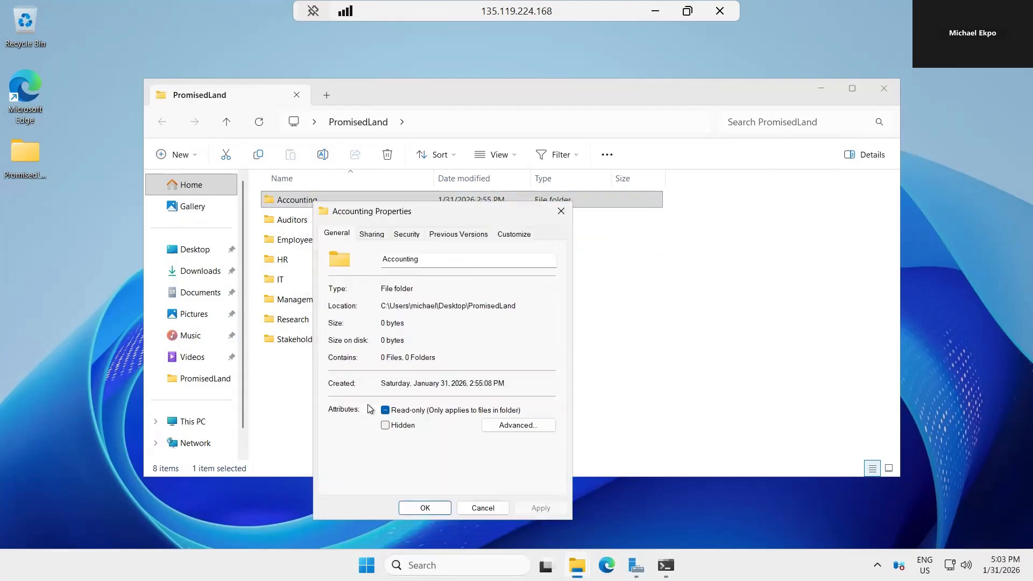
pyautogui.click(407, 235)
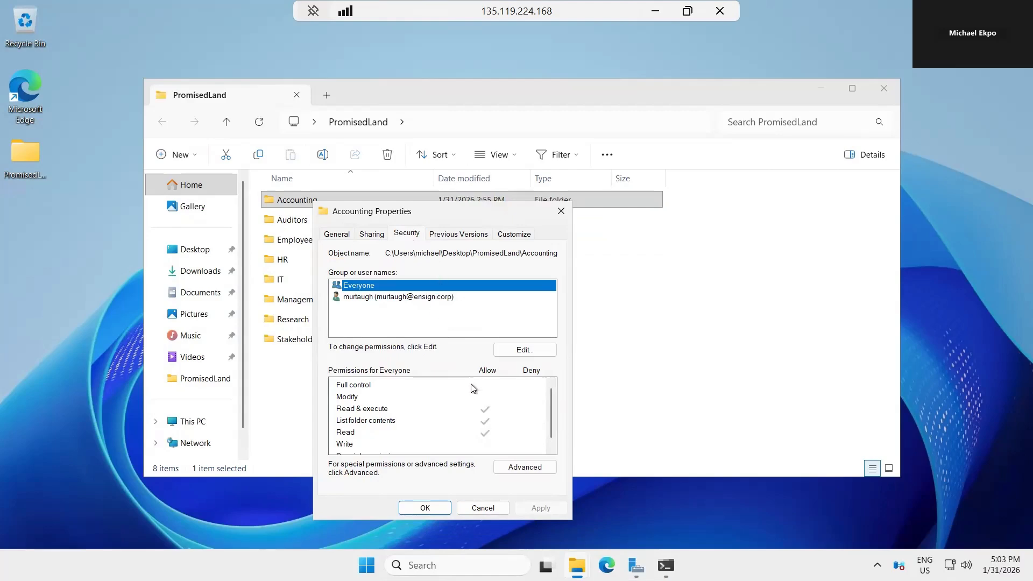
pyautogui.click(516, 468)
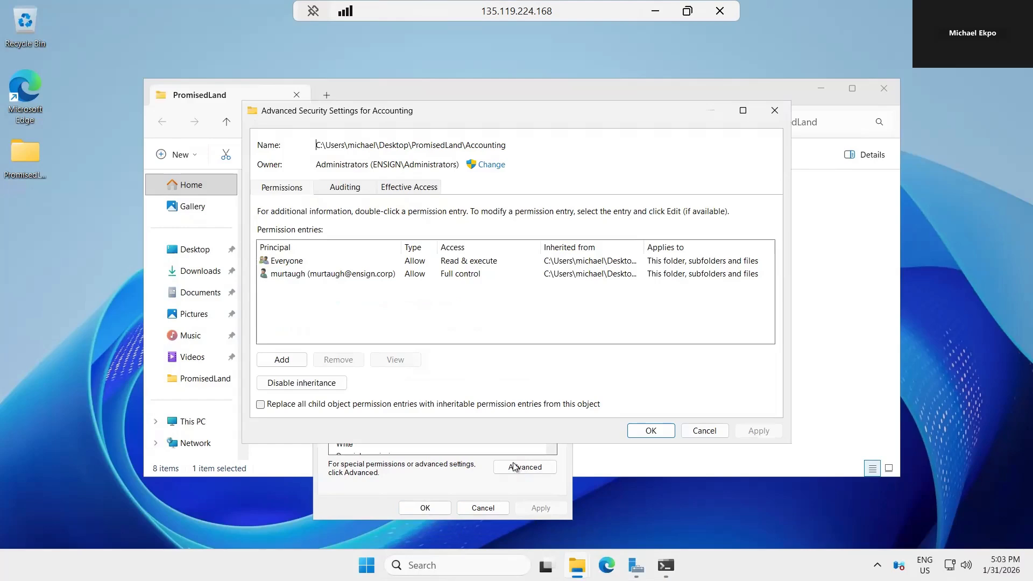
pyautogui.click(289, 387)
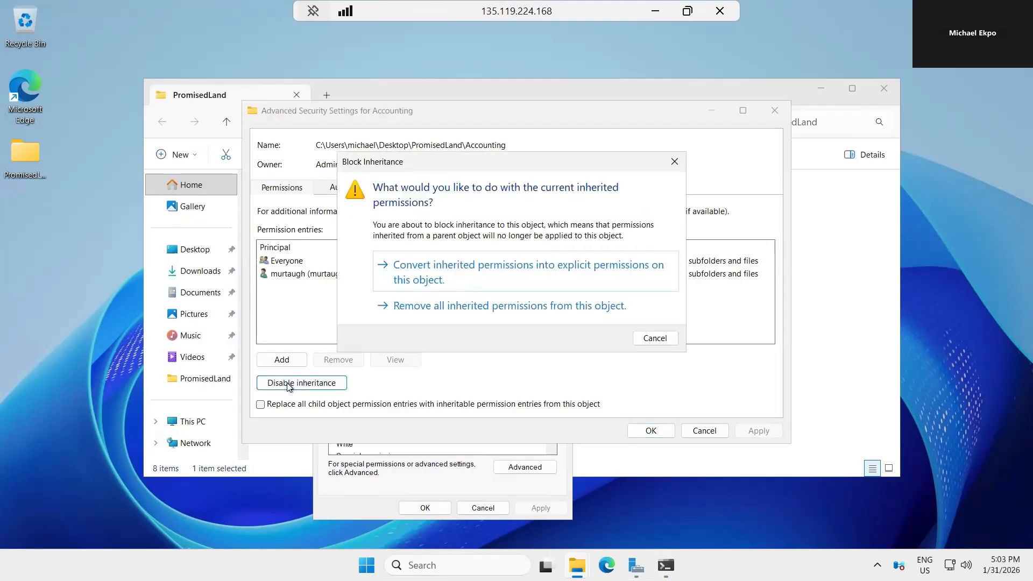
pyautogui.click(483, 307)
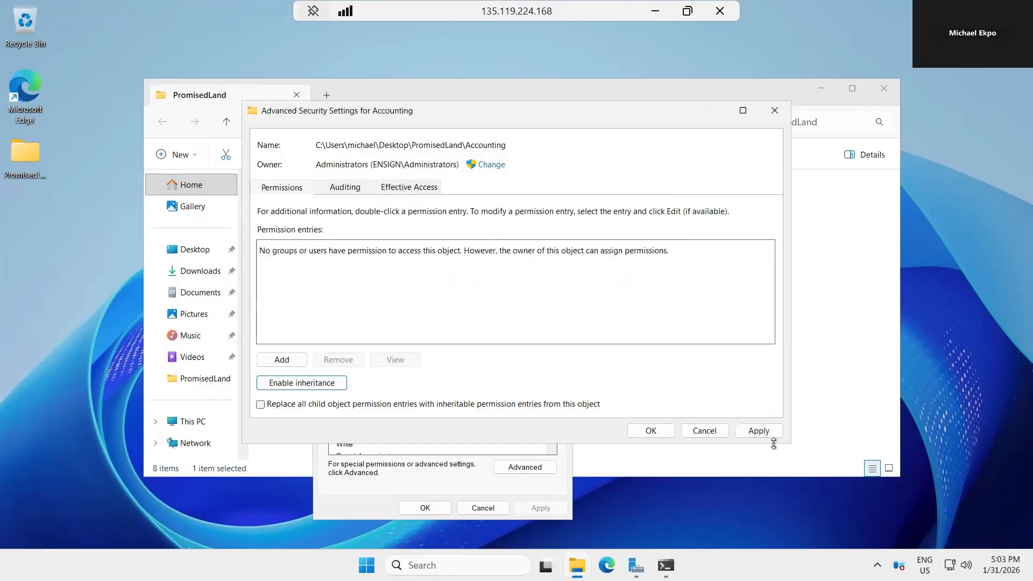
pyautogui.click(758, 430)
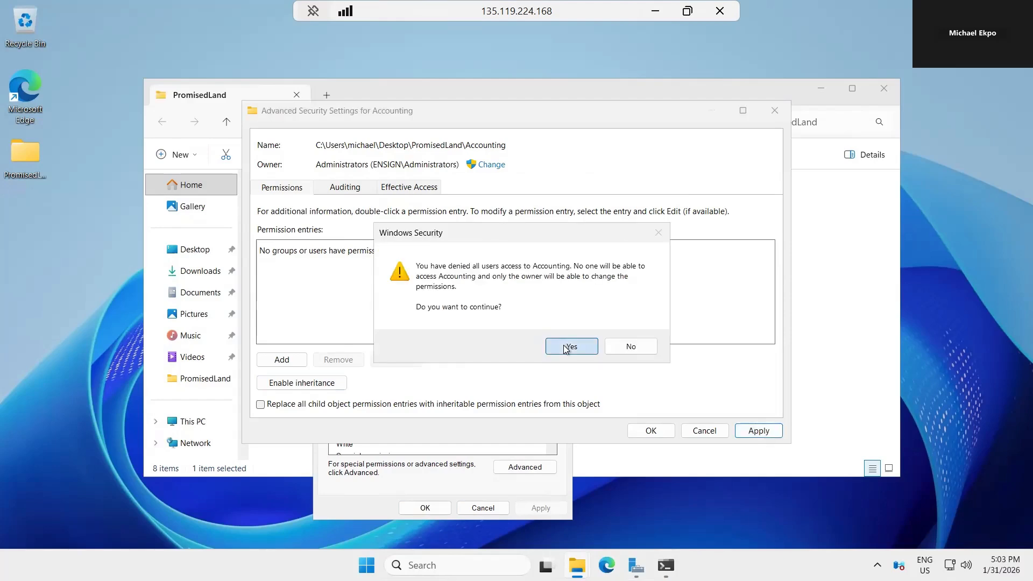
pyautogui.click(568, 347)
pyautogui.click(652, 430)
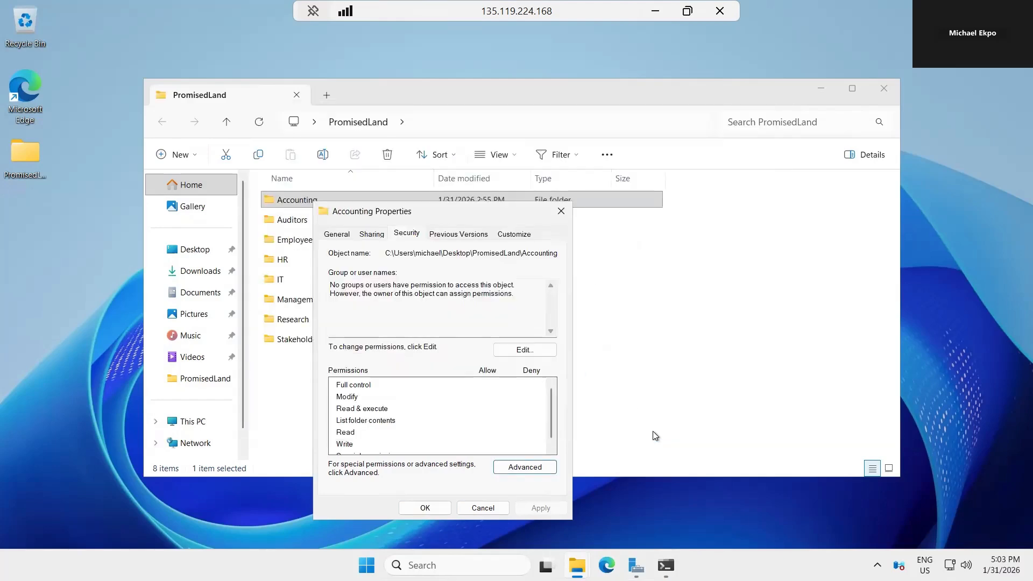
pyautogui.click(424, 508)
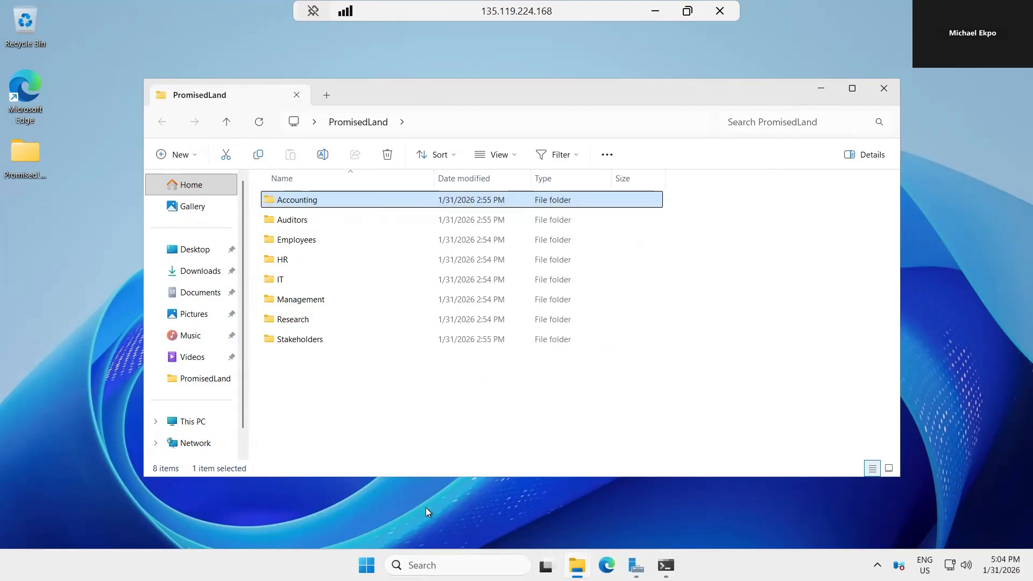
# In the Accounting folder's advanced security settings, add a permission entry allowing the first accounting user from ensign.corp Modify access.
pyautogui.rightClick(331, 201)
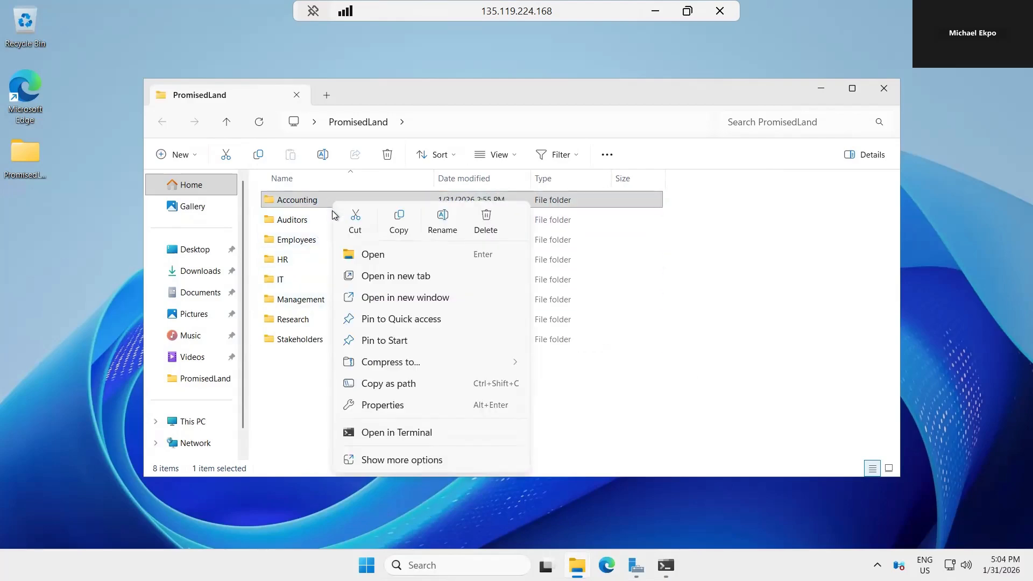
pyautogui.click(382, 404)
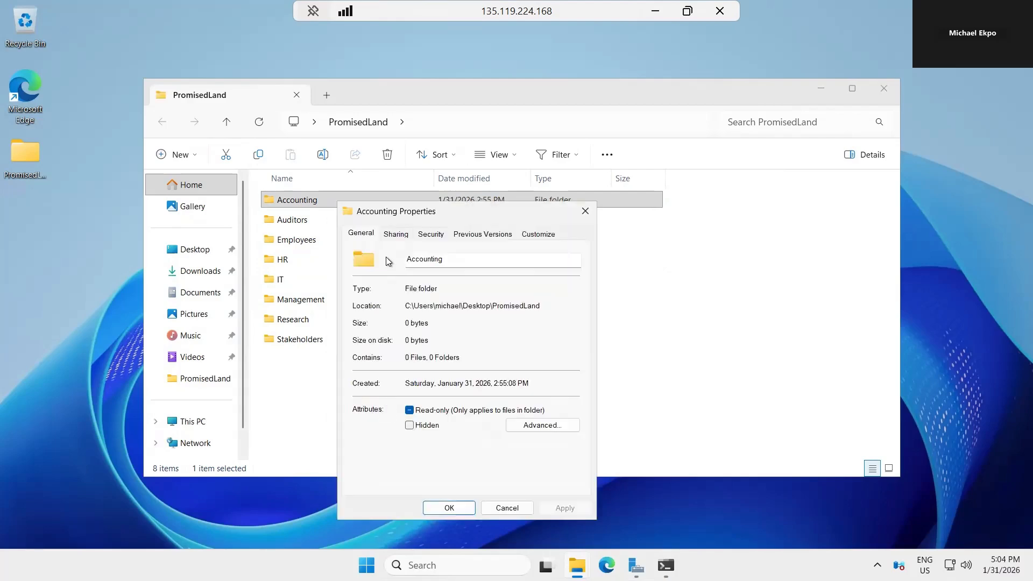
pyautogui.click(431, 235)
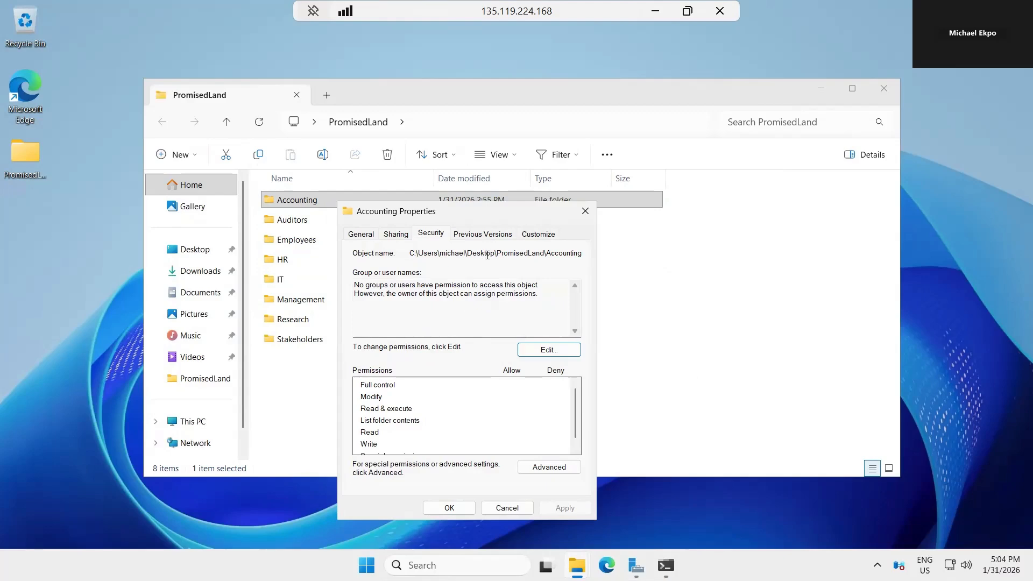
pyautogui.click(546, 468)
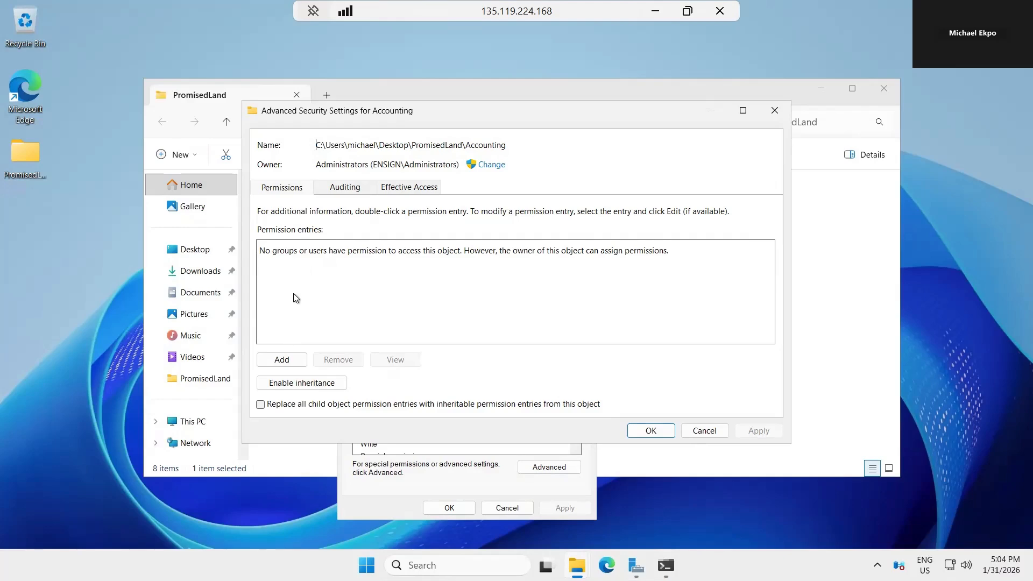
pyautogui.click(283, 360)
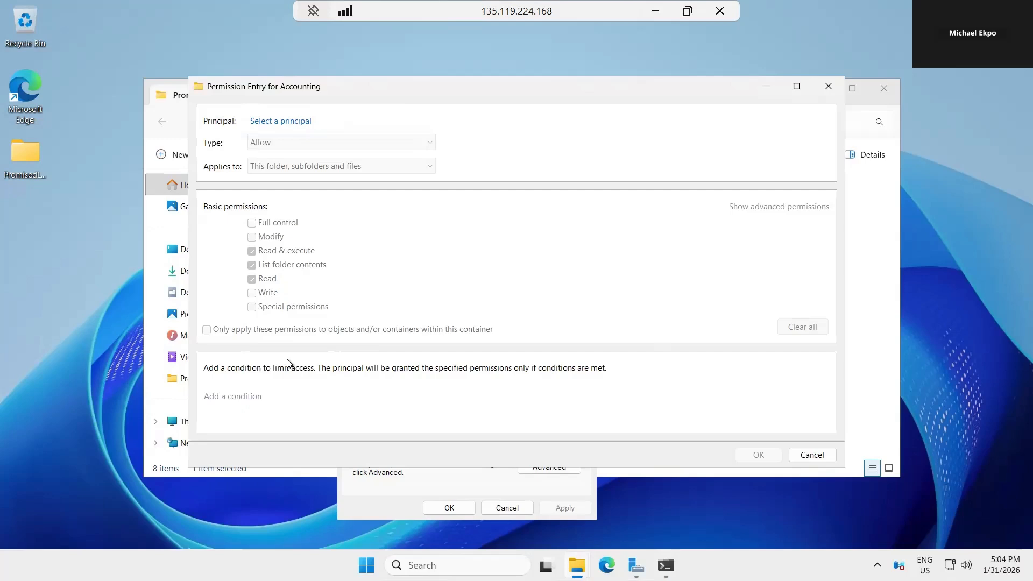
pyautogui.click(298, 122)
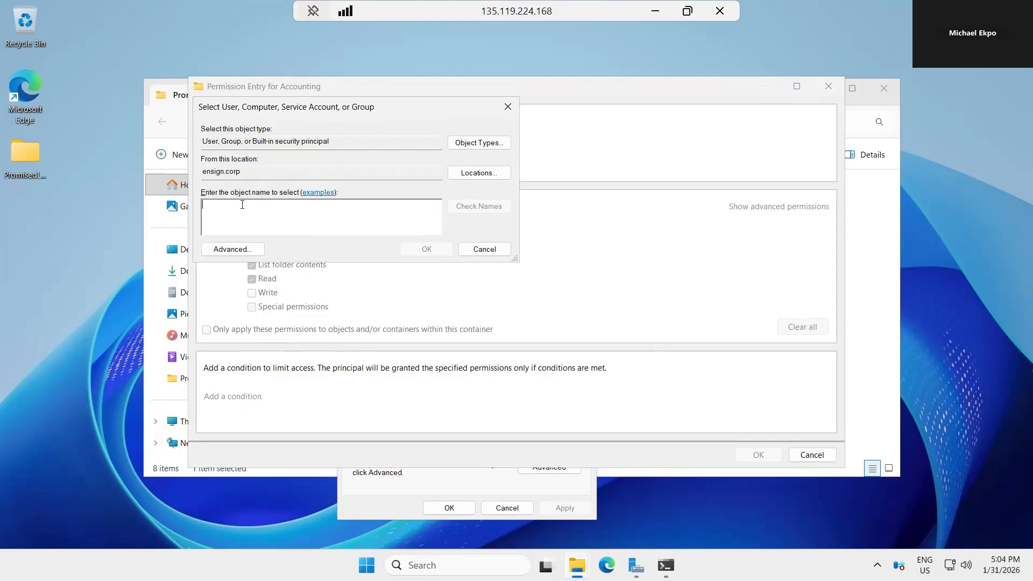
pyautogui.write('S')
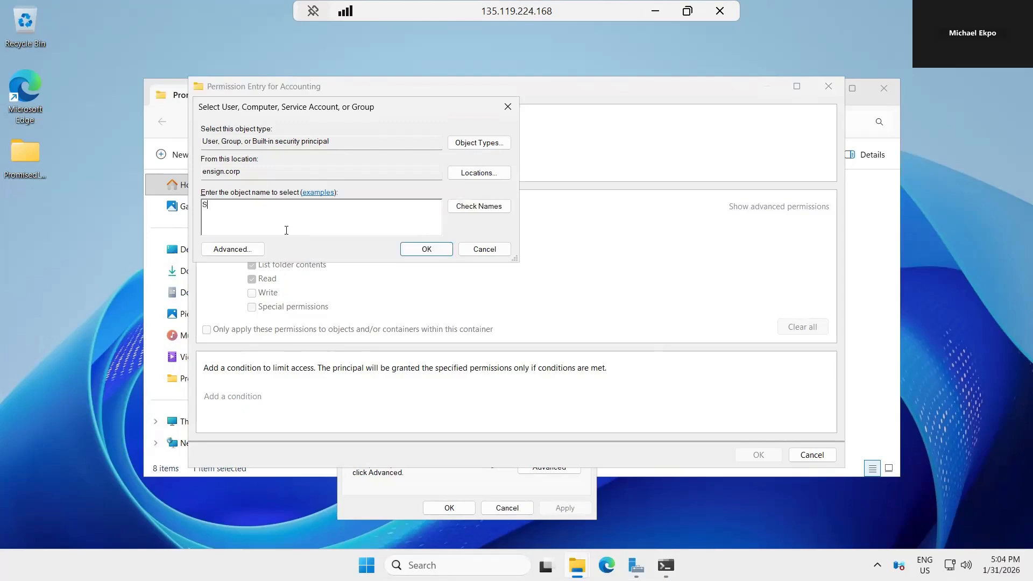
pyautogui.write('tephen')
pyautogui.click(483, 206)
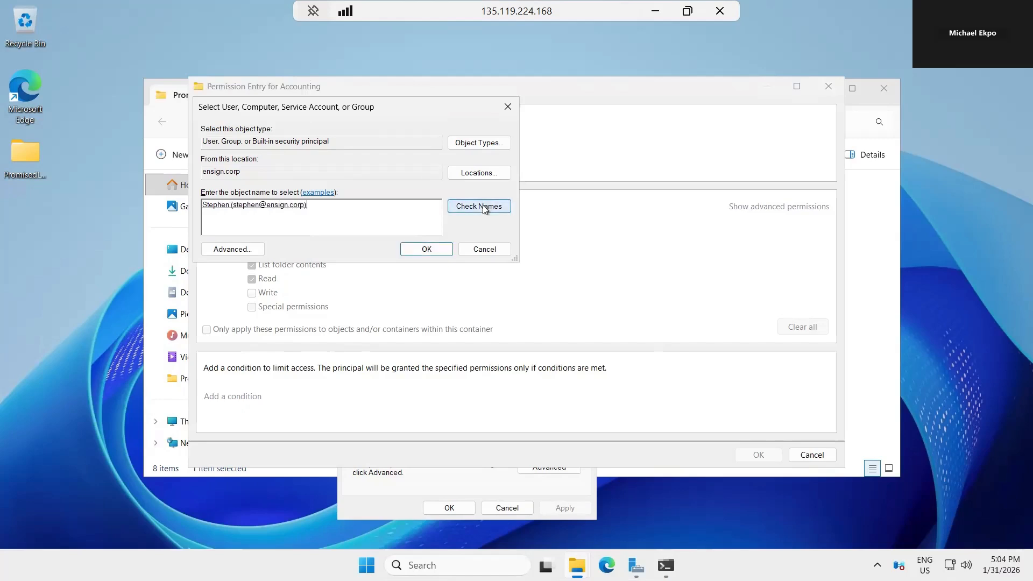
pyautogui.click(427, 249)
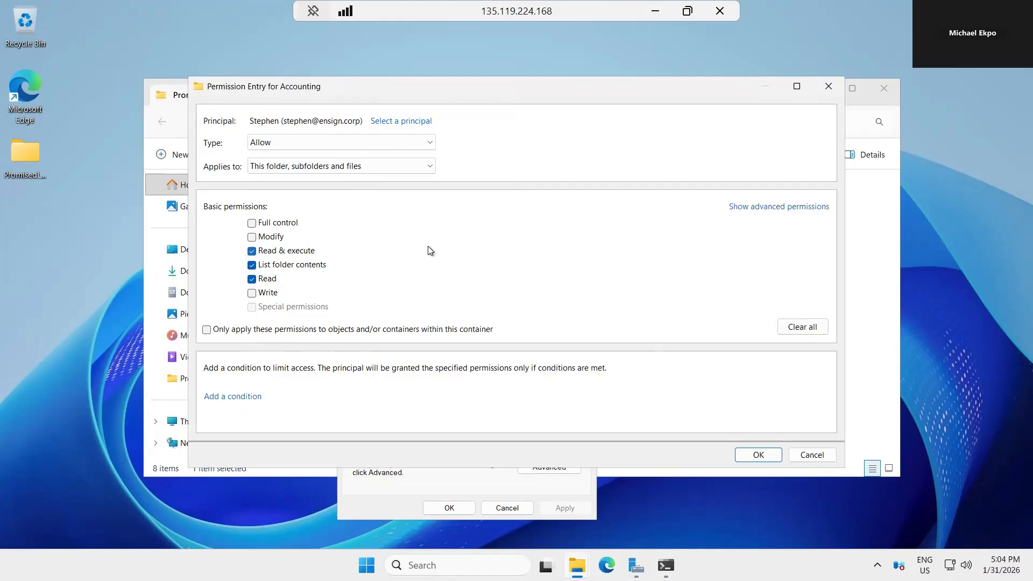
pyautogui.click(252, 240)
pyautogui.click(753, 455)
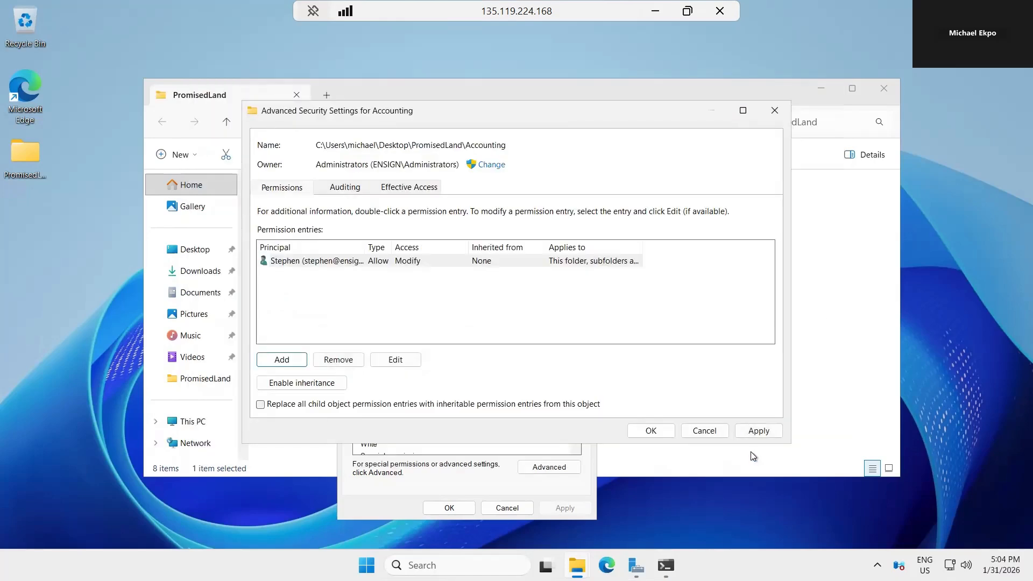
# Add a second permission entry on the Accounting folder allowing the other accounting user from ensign.corp Modify access.
pyautogui.click(279, 361)
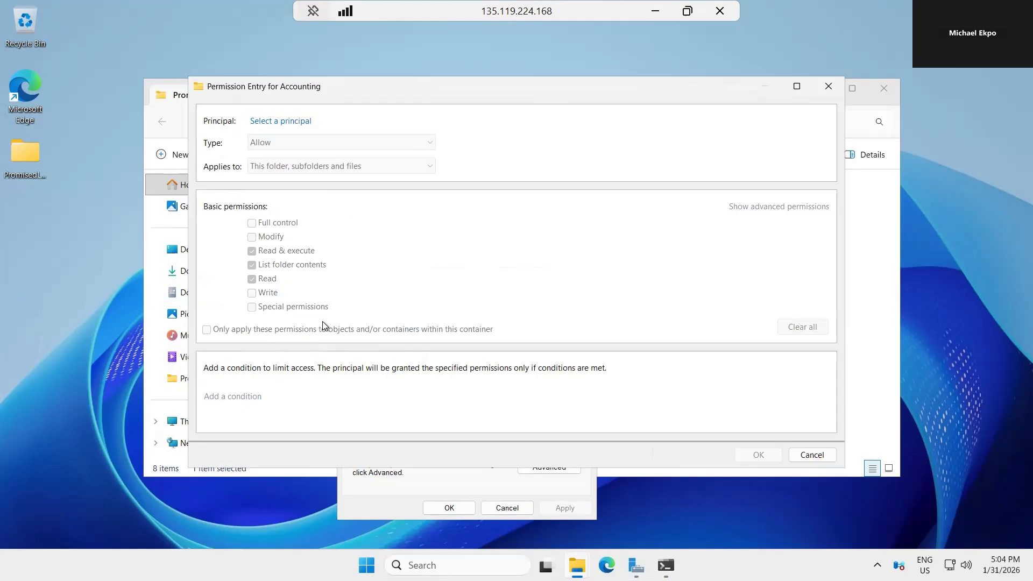
pyautogui.click(288, 121)
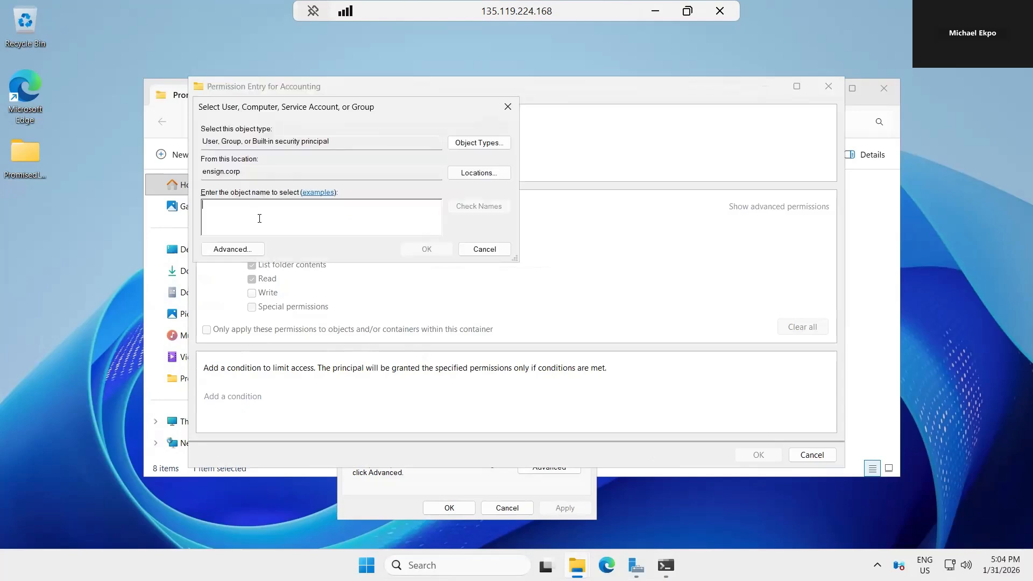
pyautogui.write('G')
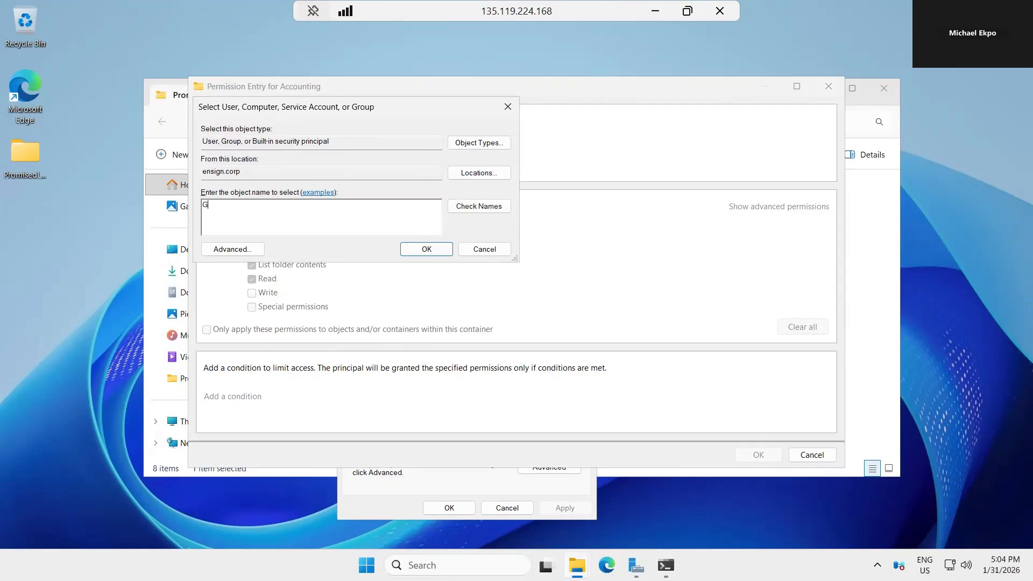
pyautogui.write('uy')
pyautogui.click(463, 208)
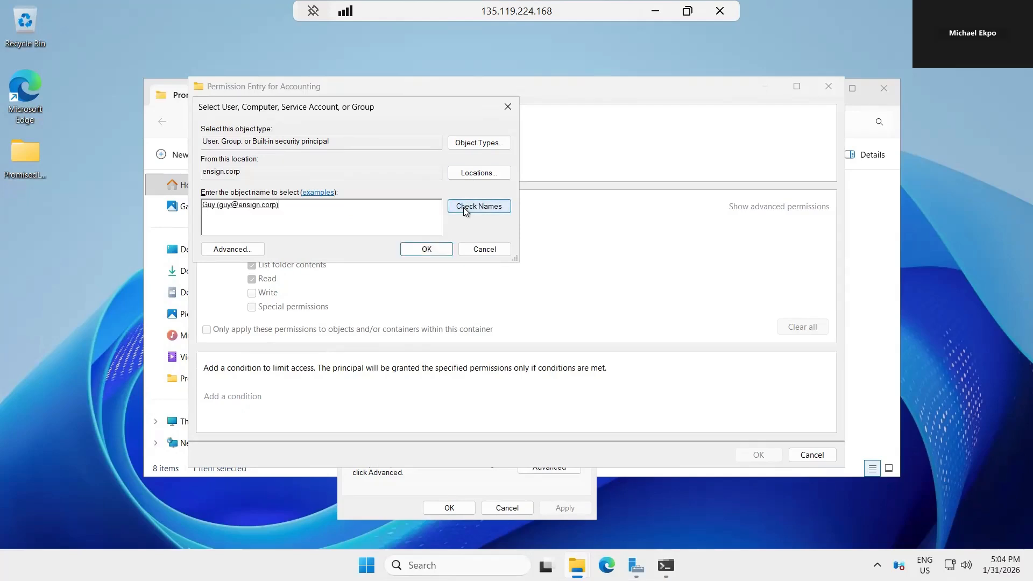
pyautogui.click(430, 251)
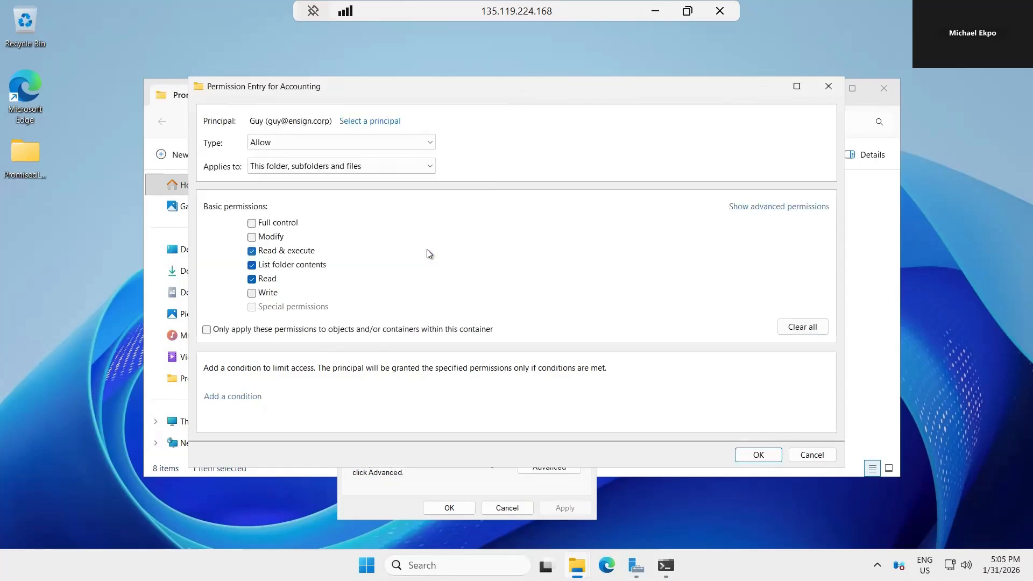
pyautogui.click(251, 237)
pyautogui.click(752, 459)
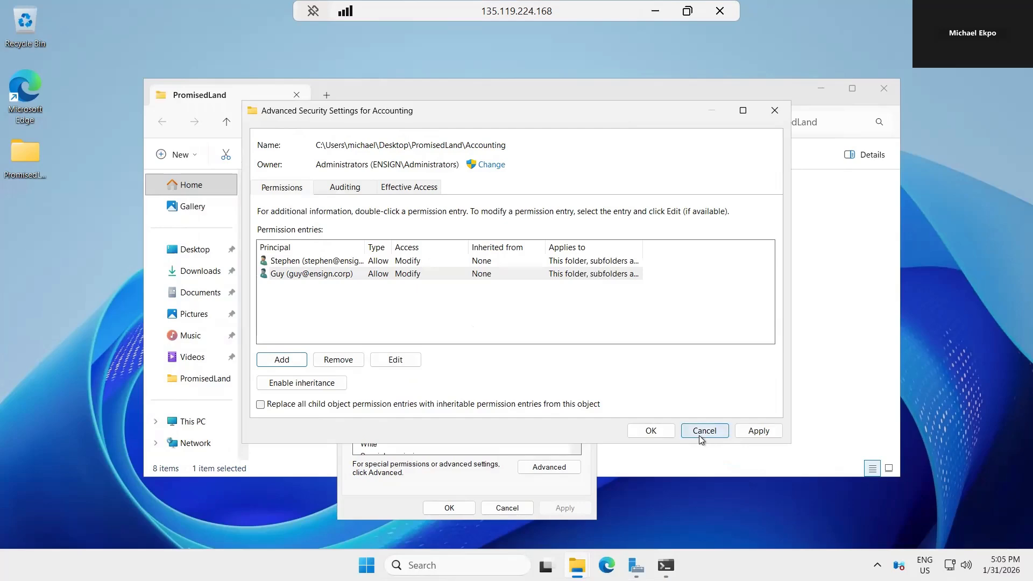
# Apply the two new permission entries to the Accounting folder, dismissing any error and propagation messages.
pyautogui.click(756, 433)
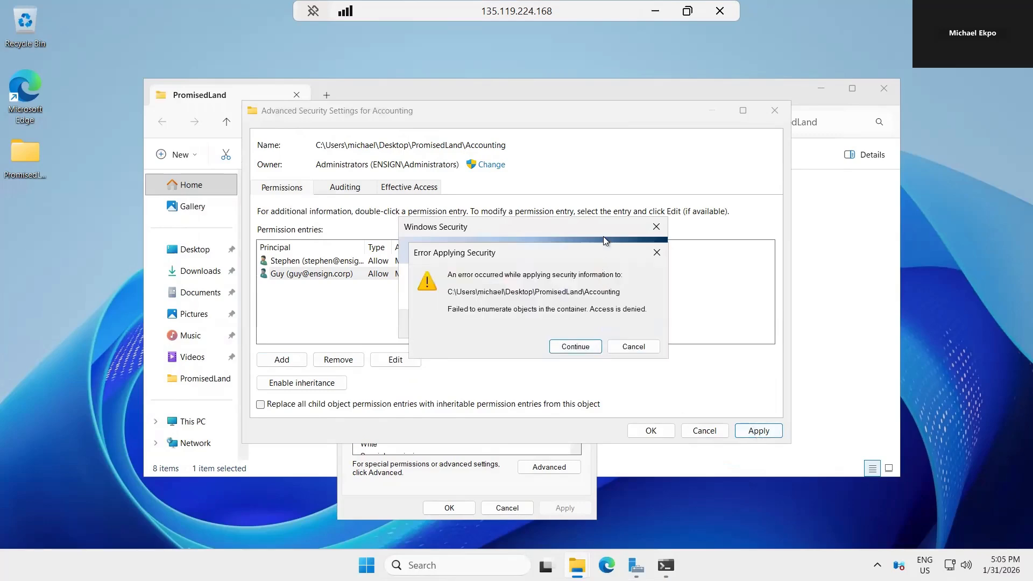
pyautogui.click(657, 254)
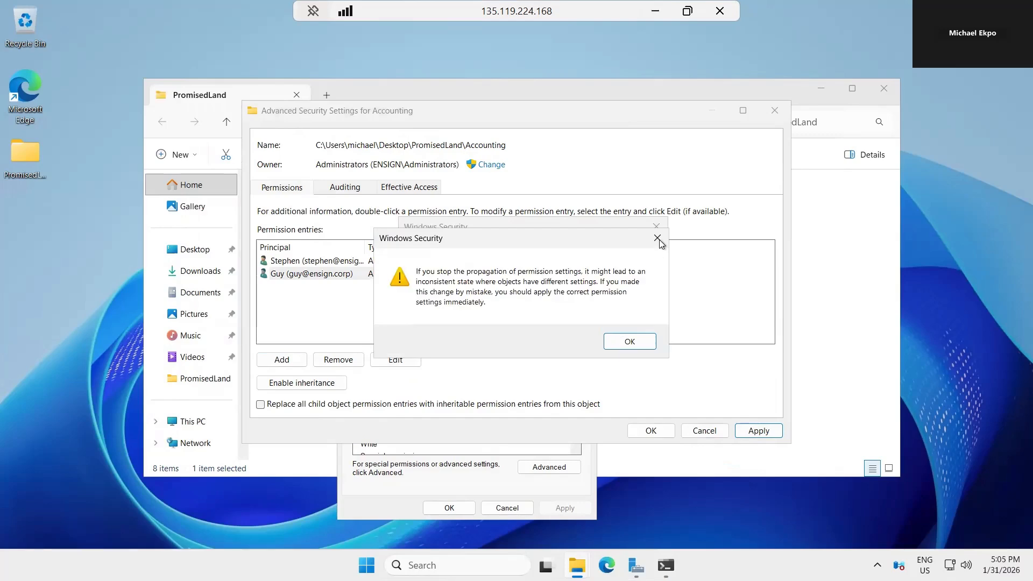
pyautogui.click(657, 237)
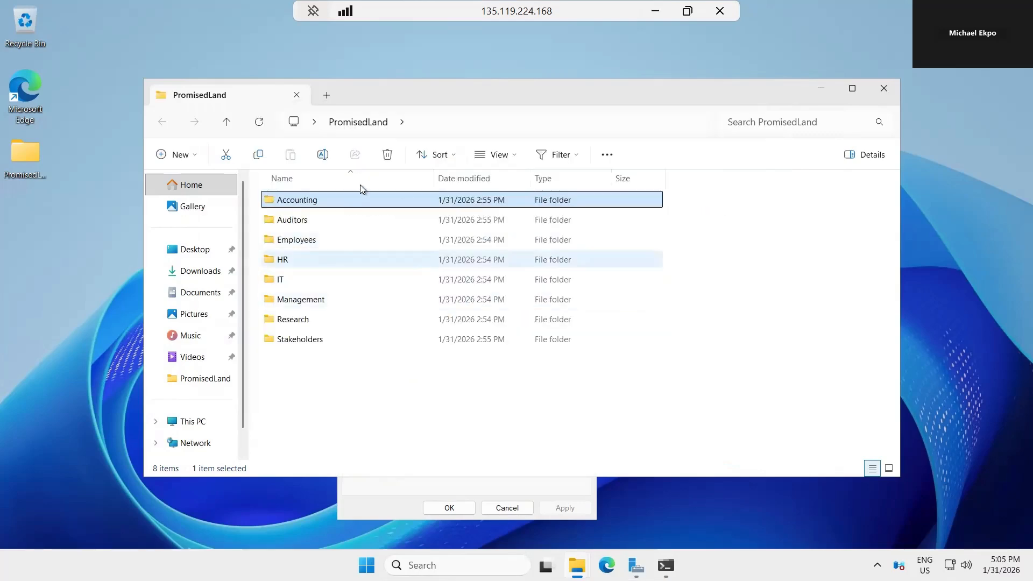
# Return to the Accounting folder's advanced security settings and start changing its owner, discarding the unsaved changes when asked.
pyautogui.rightClick(331, 201)
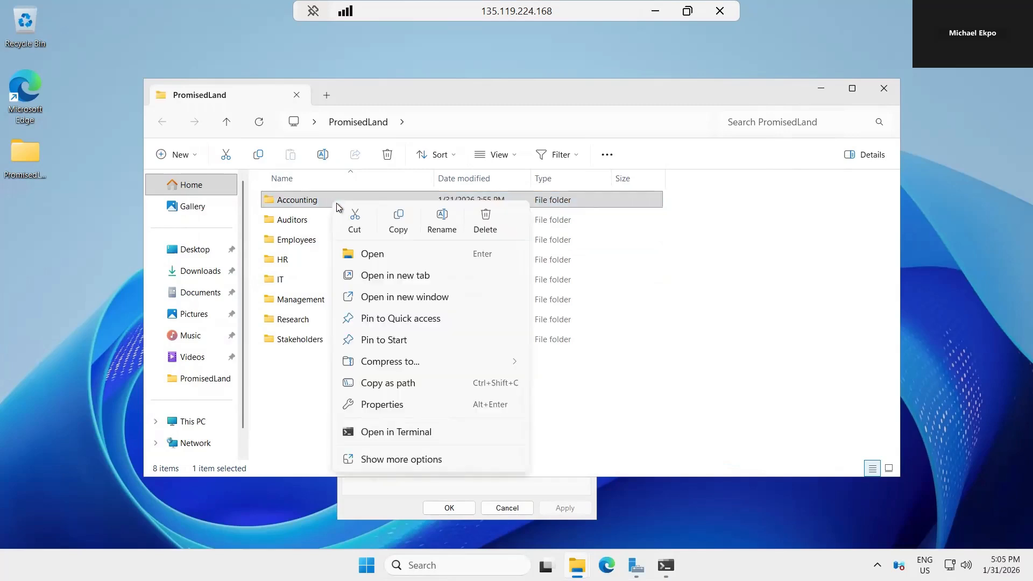
pyautogui.click(398, 409)
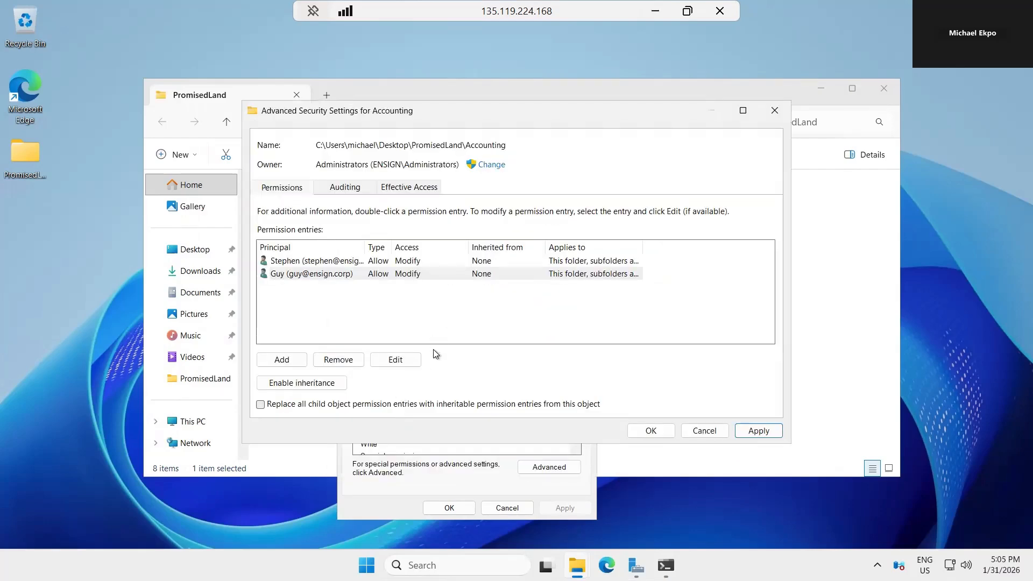
pyautogui.click(491, 165)
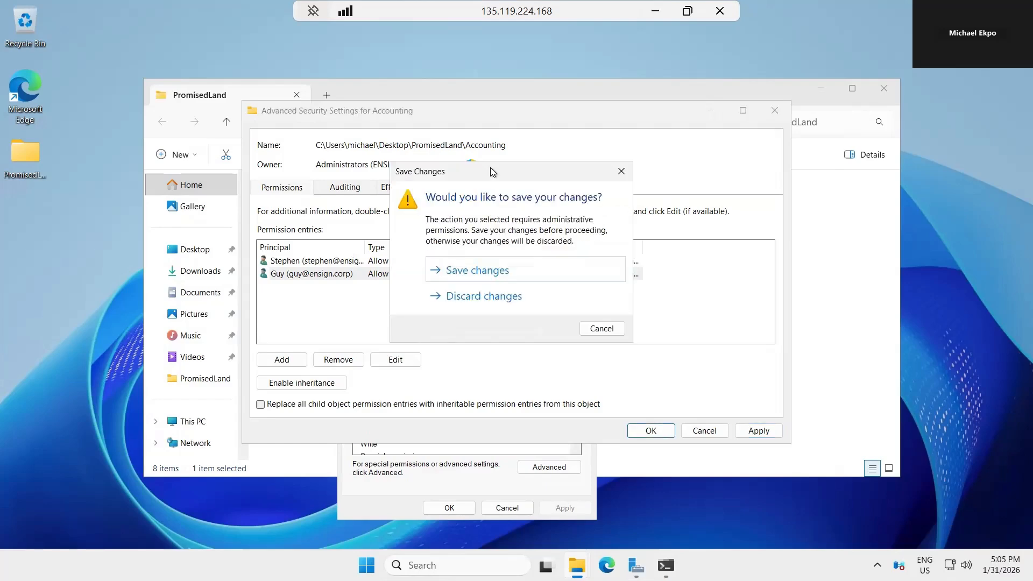
pyautogui.click(460, 299)
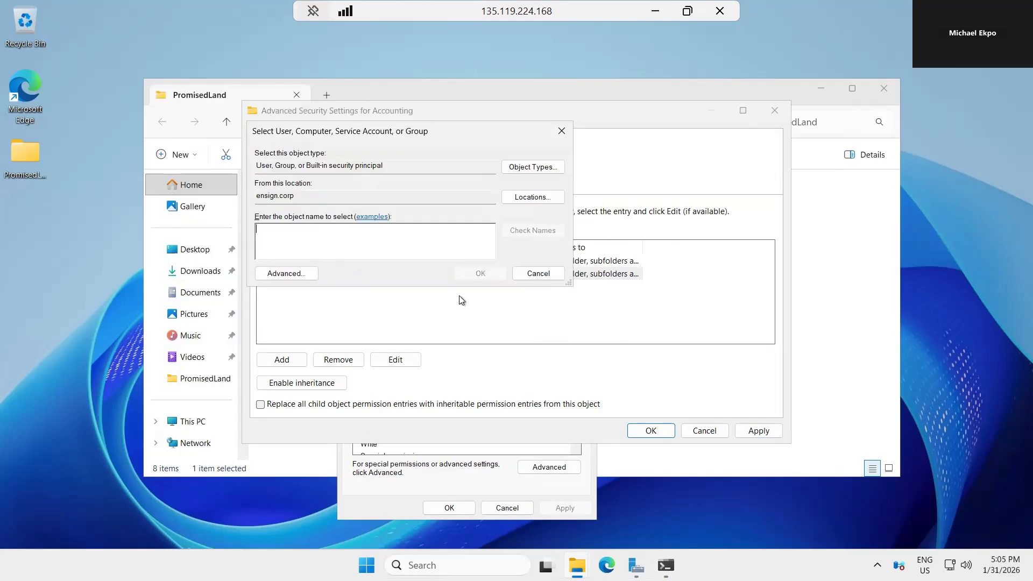
# Find the built-in administrator's user account in ensign.corp, make it the owner of the Accounting folder, and accept the settings and properties.
pyautogui.click(285, 273)
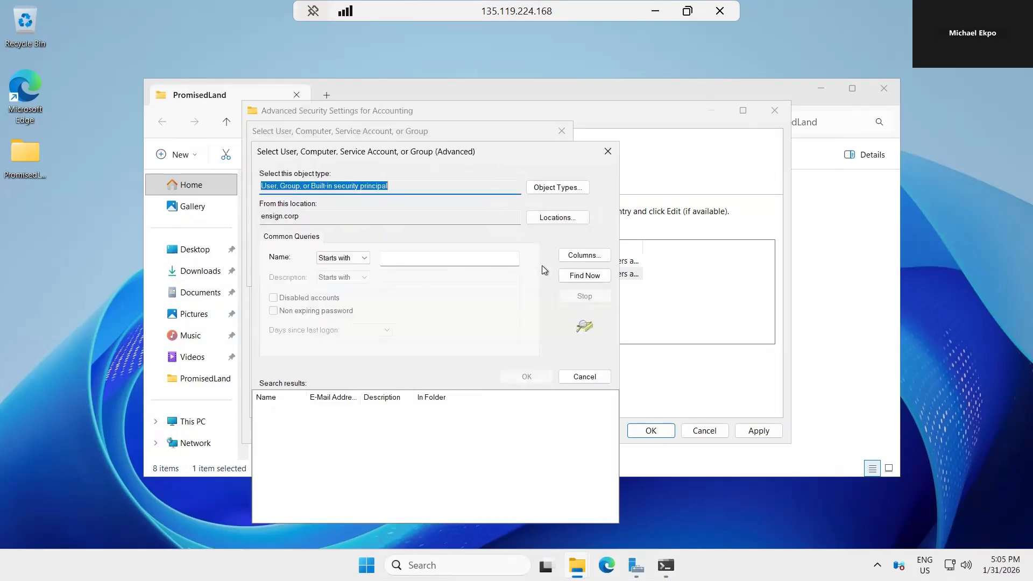
pyautogui.click(592, 276)
pyautogui.scroll(-6, 280, 450)
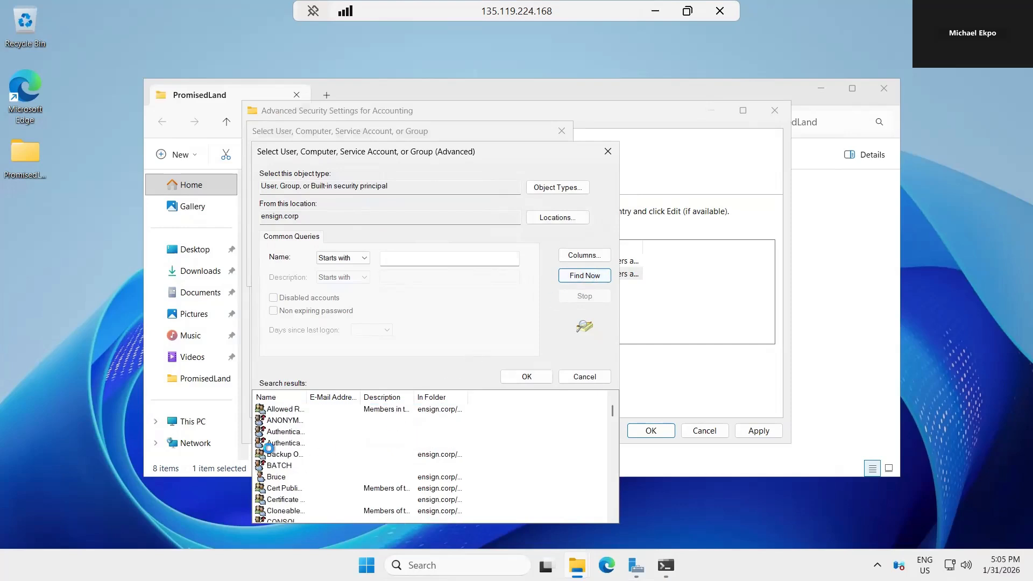
pyautogui.scroll(-5, 285, 449)
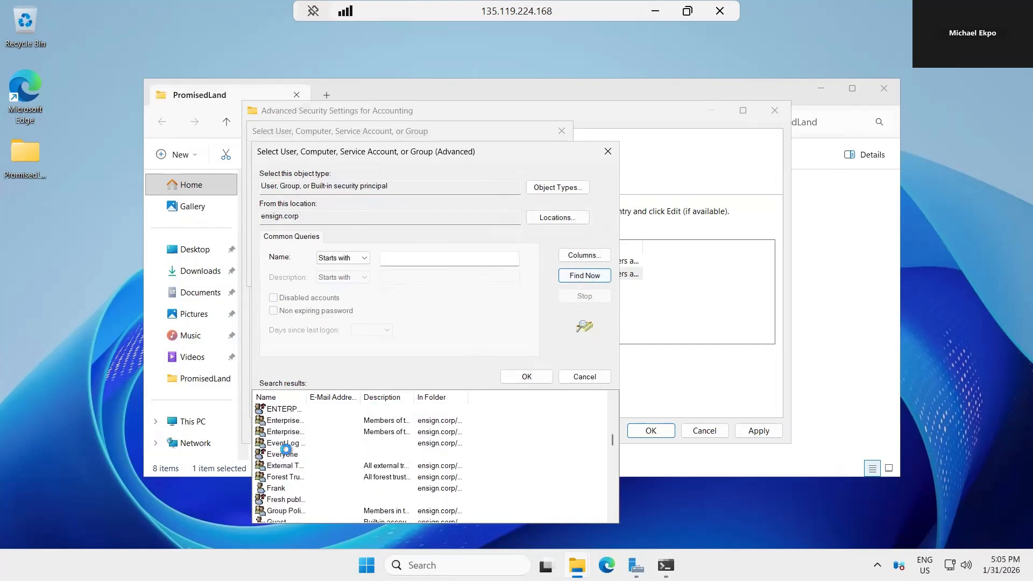
pyautogui.scroll(-3, 285, 449)
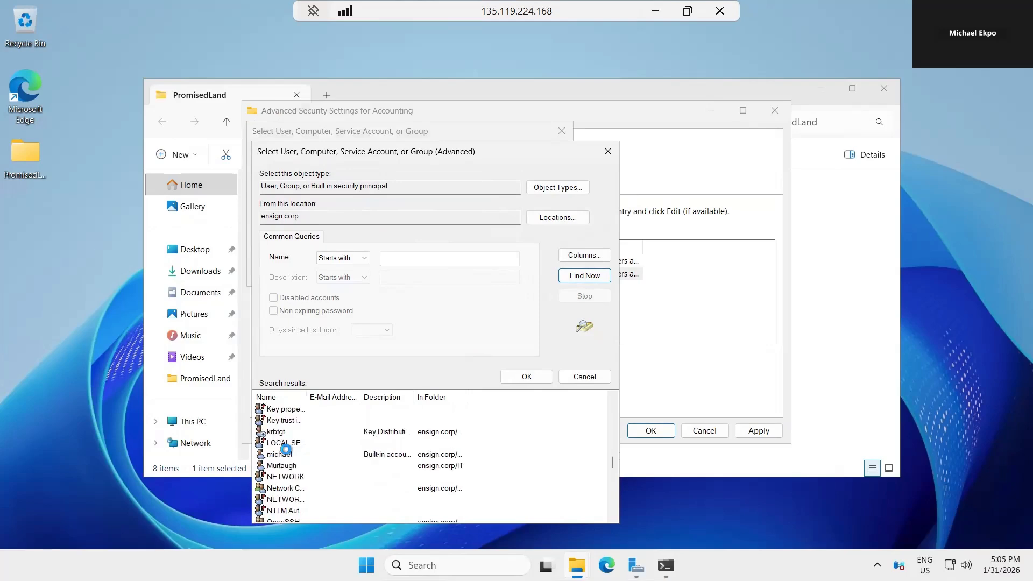
pyautogui.click(285, 454)
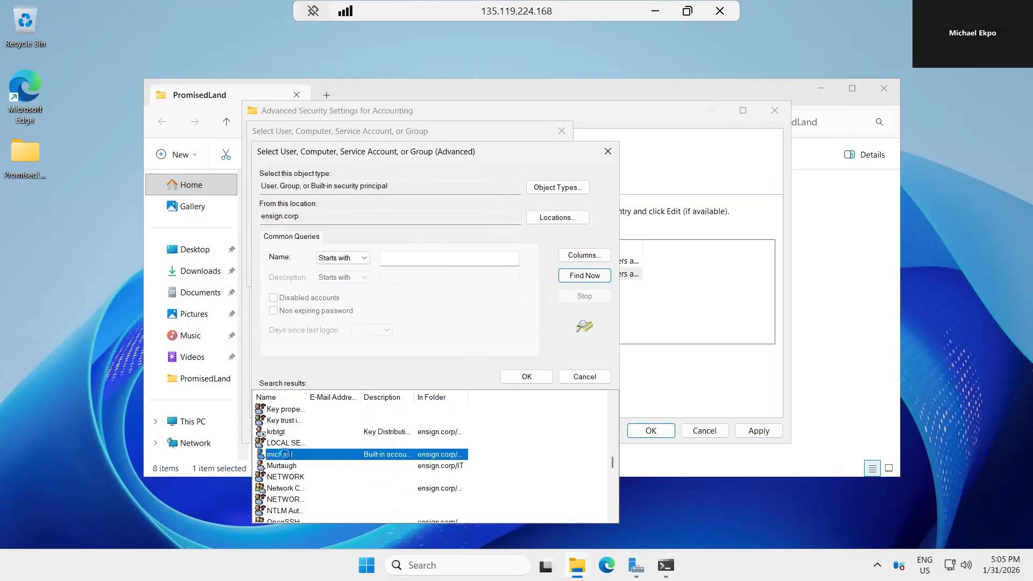
pyautogui.click(526, 377)
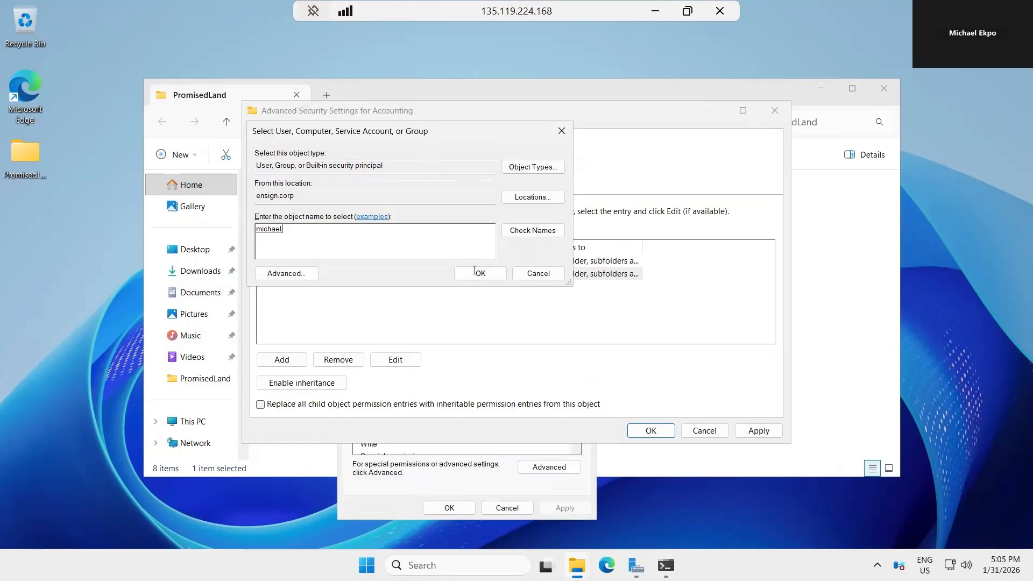
pyautogui.click(482, 274)
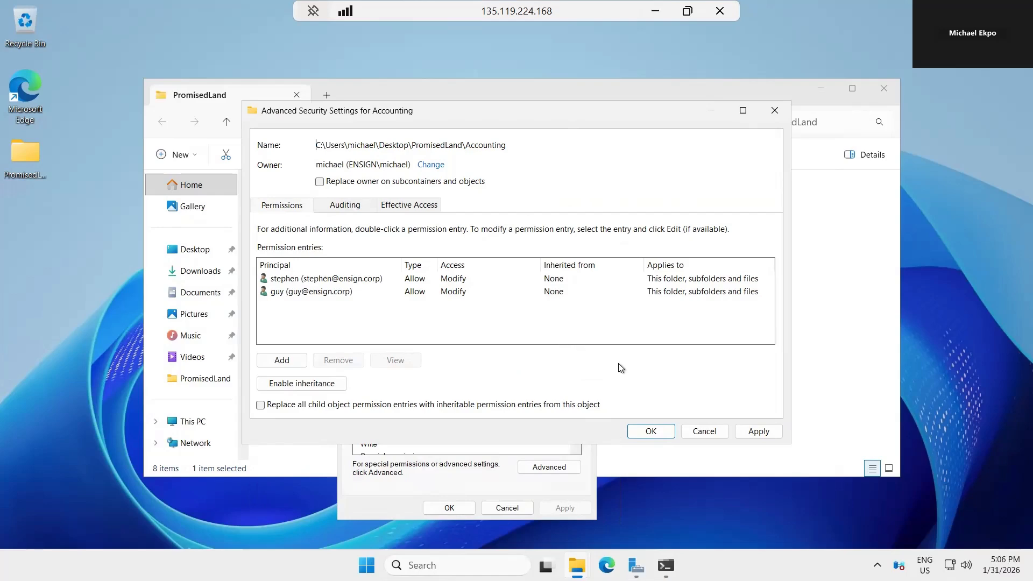
pyautogui.click(649, 431)
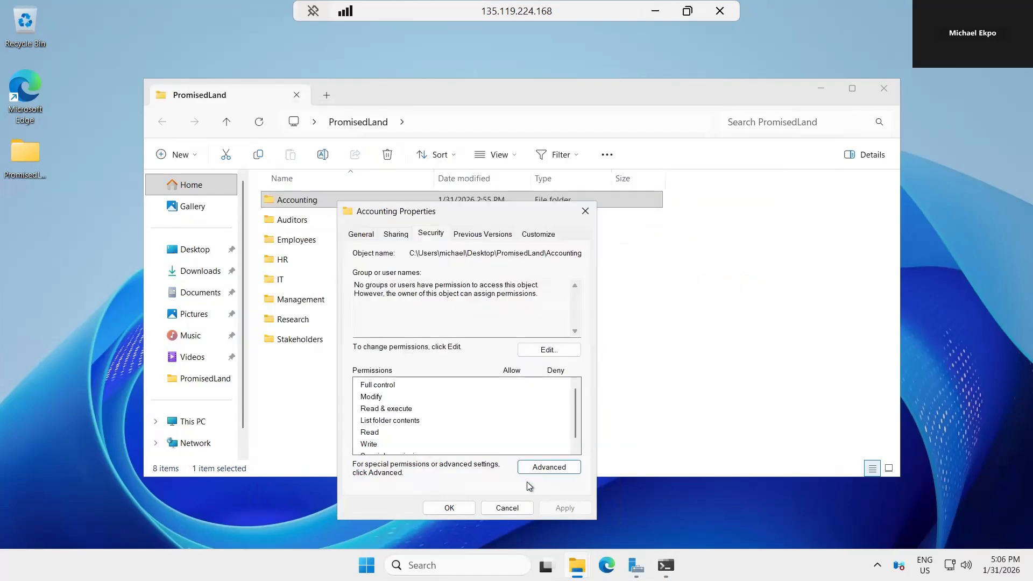
pyautogui.click(449, 508)
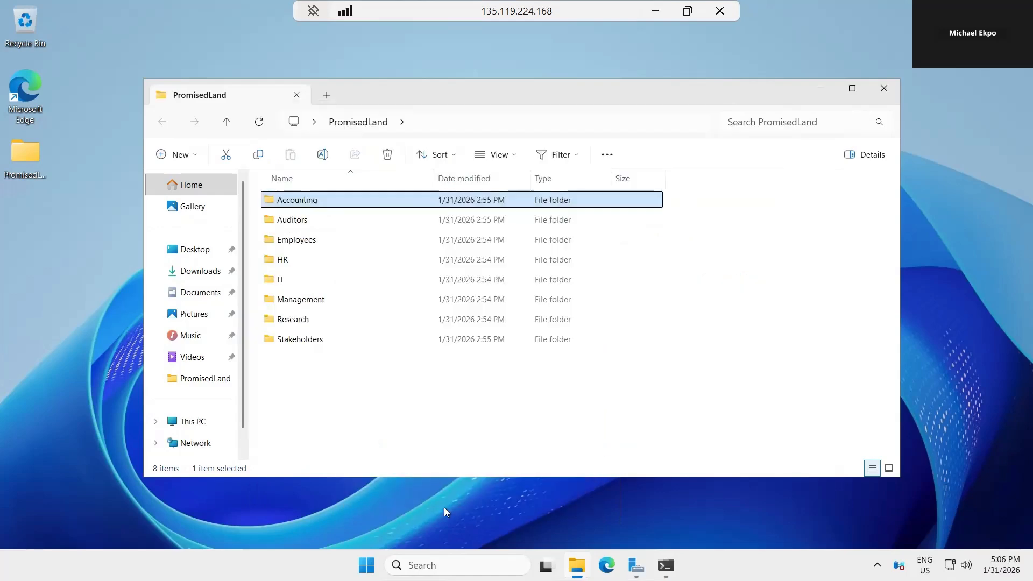
# Review both accounting users' security permissions in the Accounting folder's properties, close them, and close the PromisedLand folder window.
pyautogui.rightClick(336, 201)
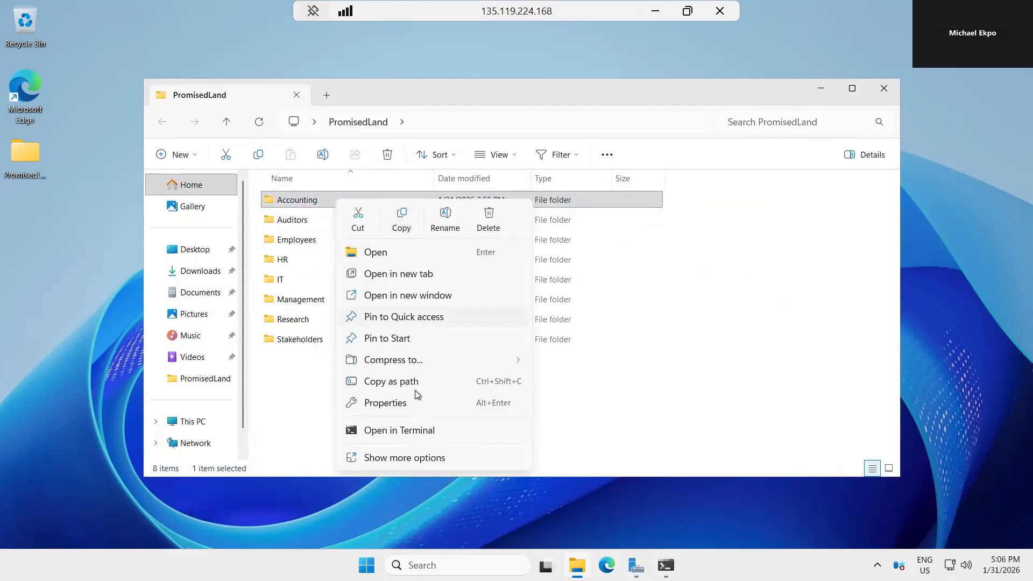
pyautogui.click(385, 405)
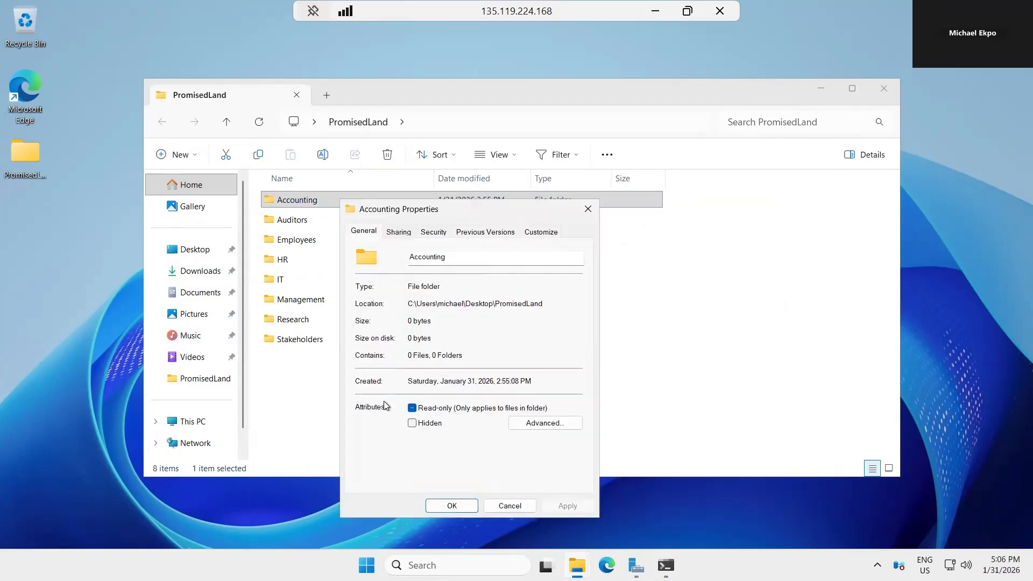
pyautogui.click(434, 233)
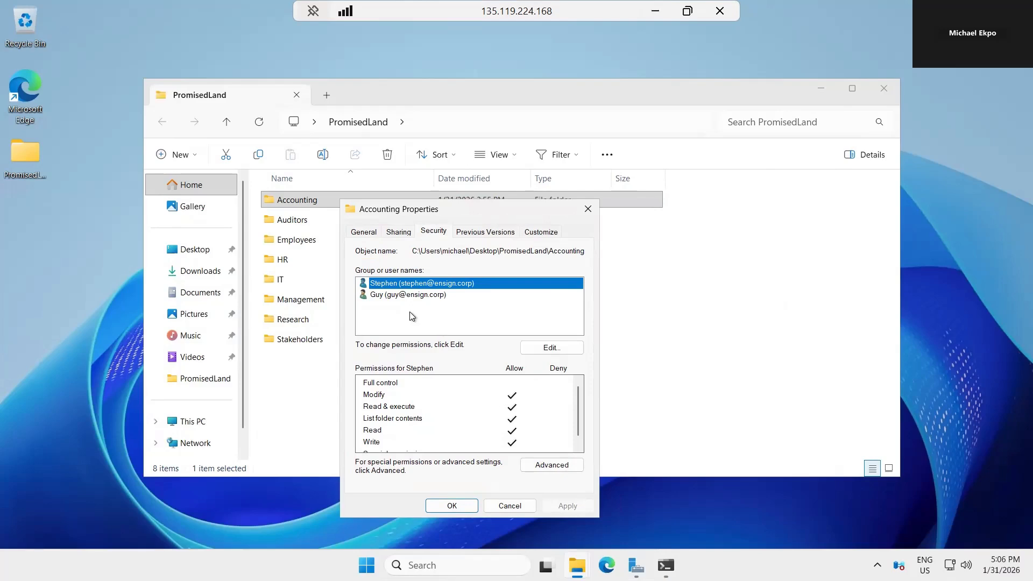
pyautogui.click(388, 297)
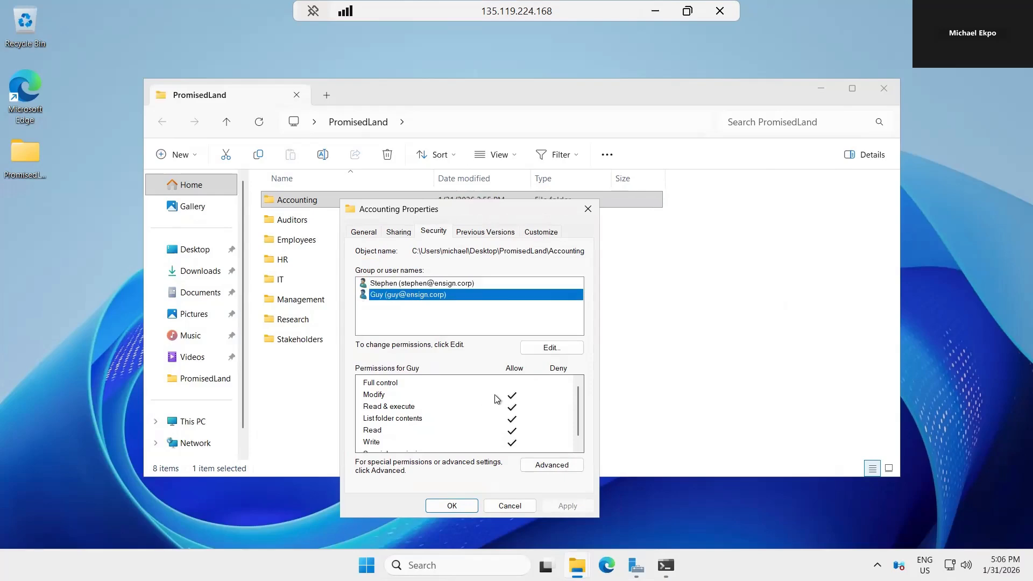
pyautogui.click(452, 505)
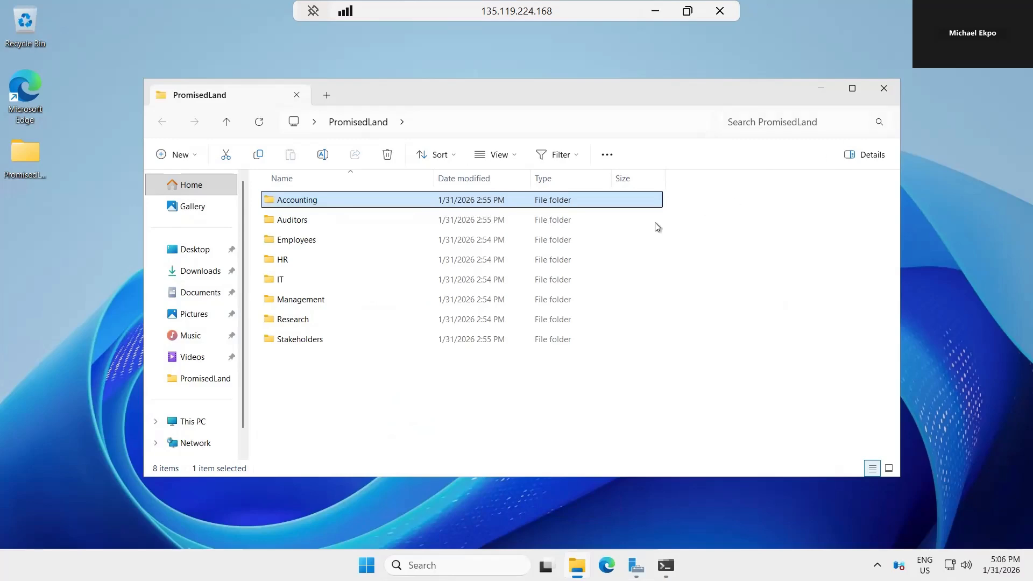
pyautogui.click(885, 92)
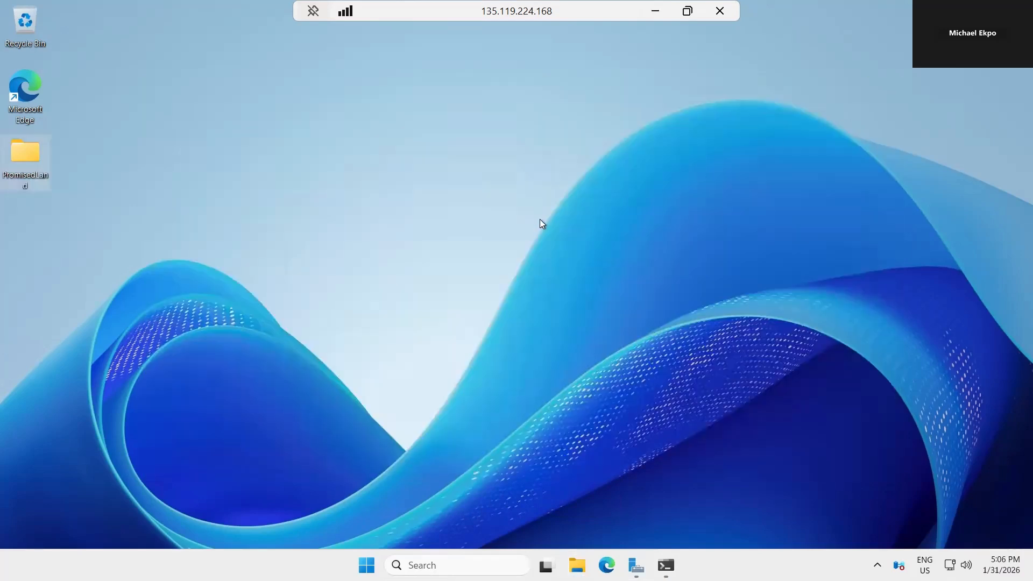